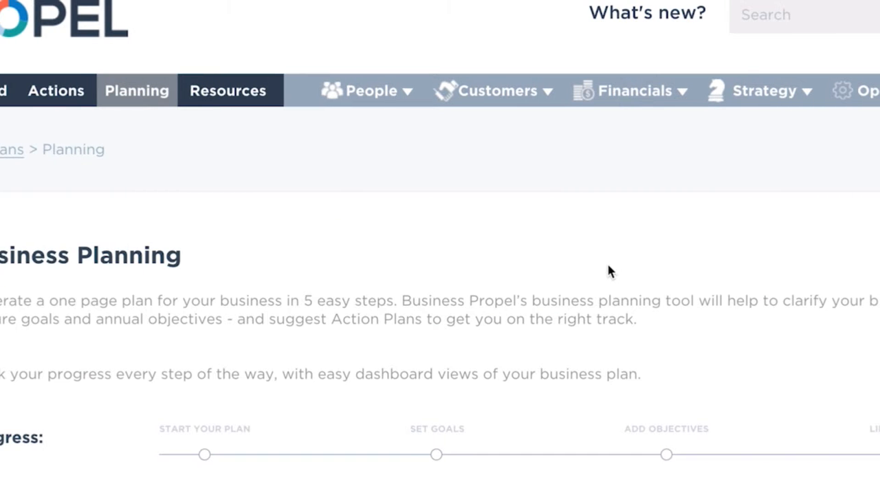
# - Look through the Business Planning progress stages and completion tips, and play the Start Your Plan video
pyautogui.scroll(-1, 608, 268)
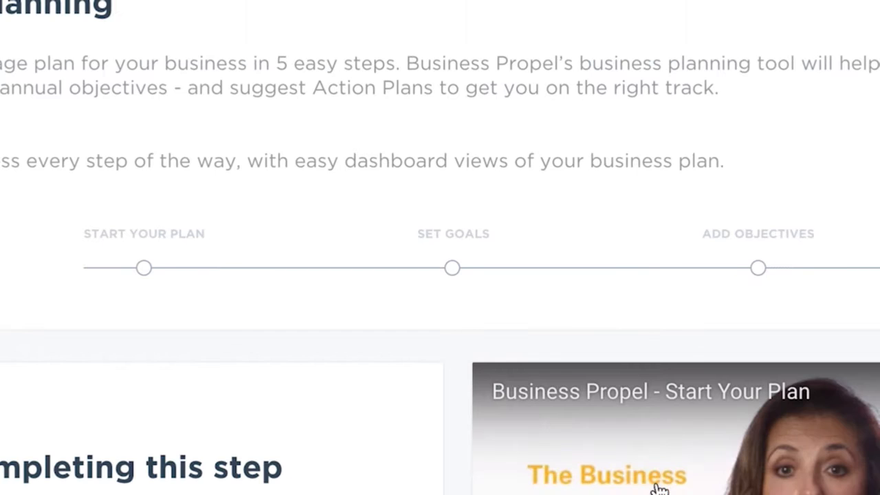
pyautogui.scroll(-1, 202, 250)
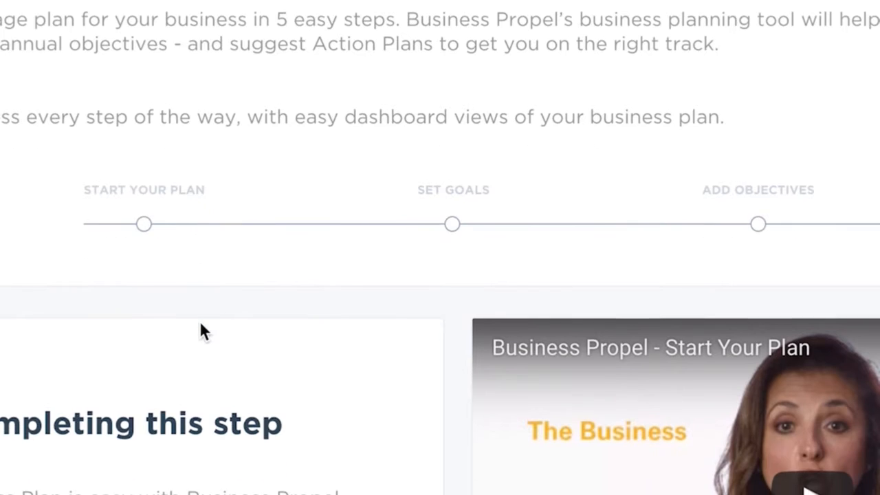
pyautogui.scroll(-1, 200, 323)
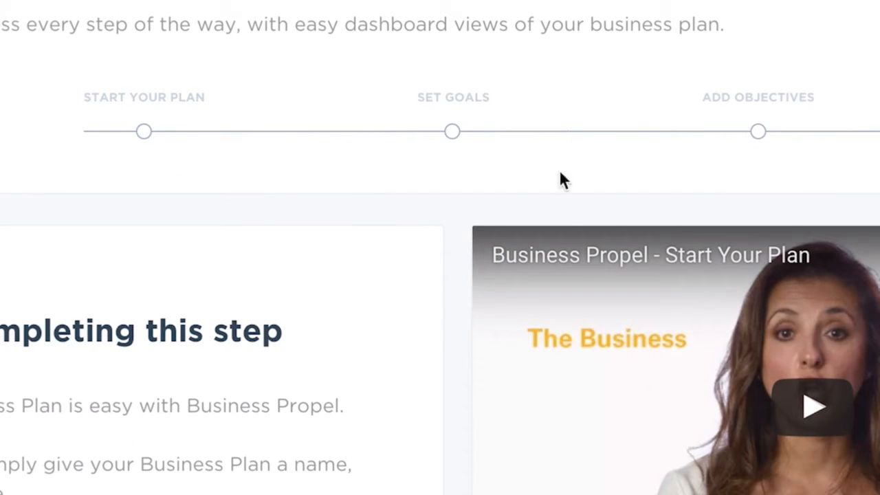
pyautogui.scroll(-4, 426, 168)
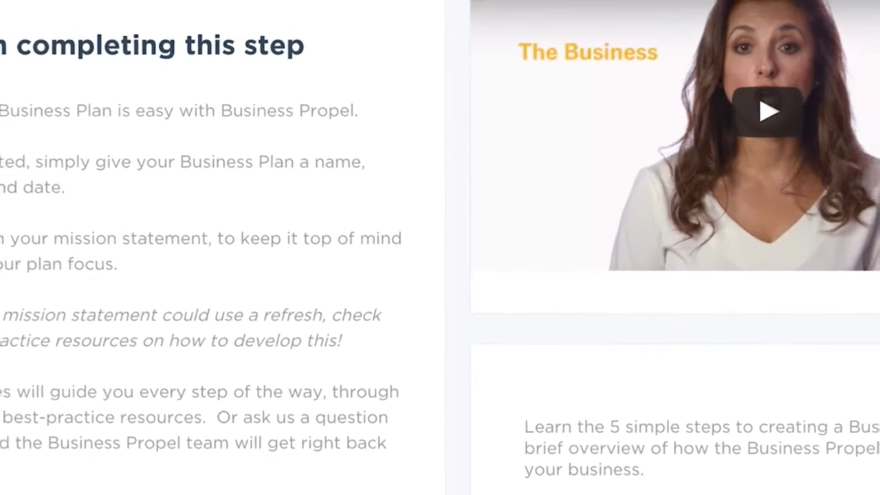
pyautogui.scroll(3, 143, 479)
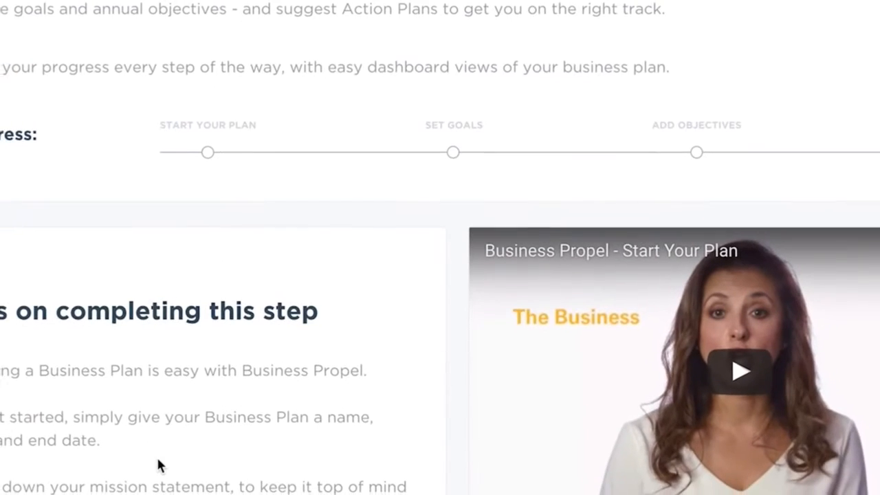
pyautogui.scroll(-2, 165, 451)
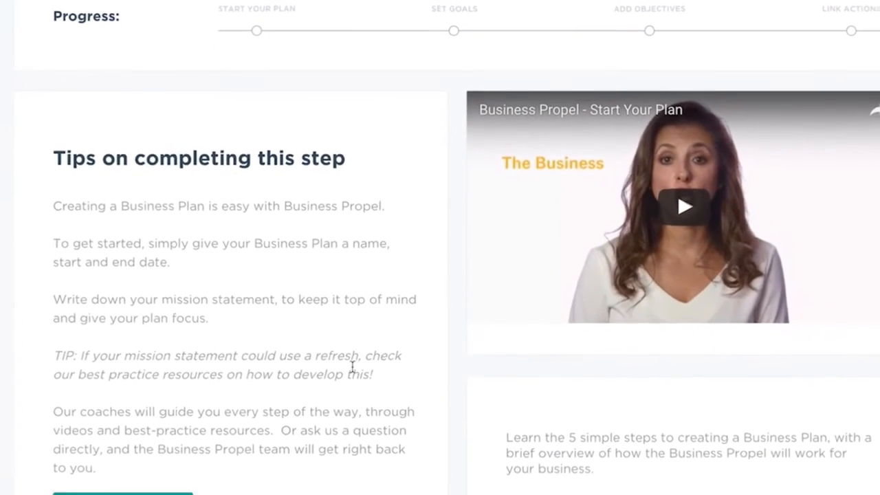
pyautogui.scroll(-3, 348, 361)
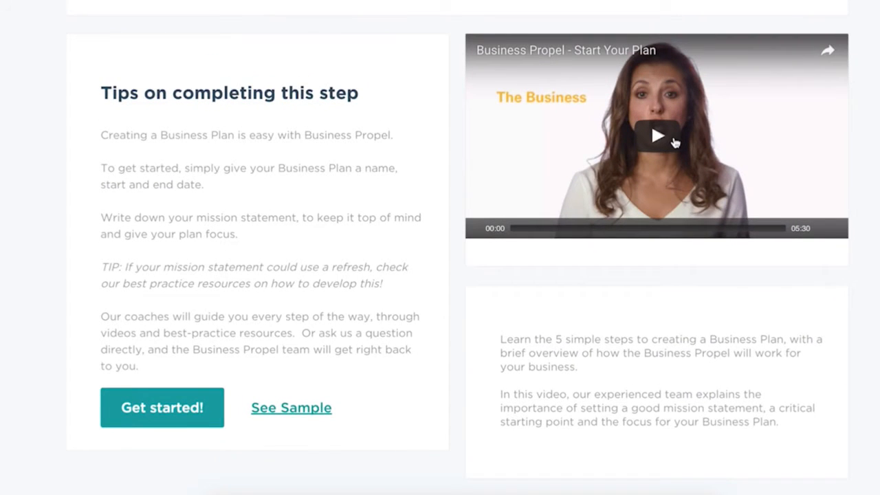
pyautogui.click(658, 137)
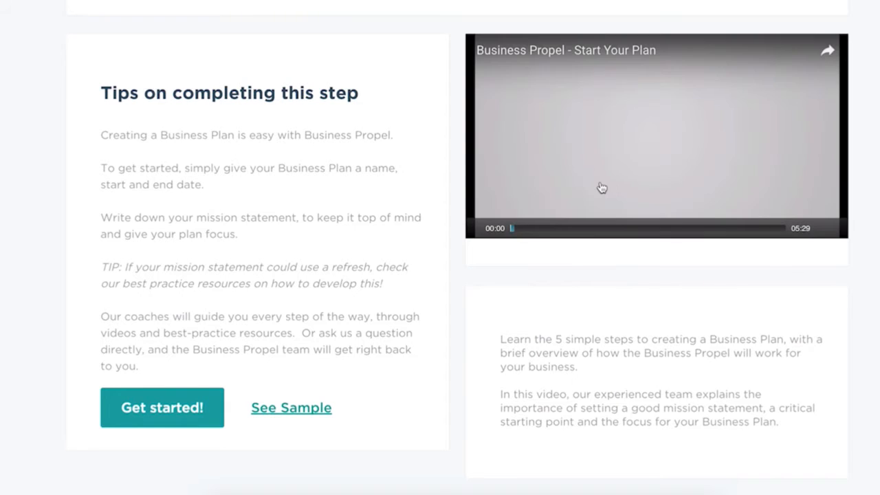
pyautogui.moveTo(825, 237)
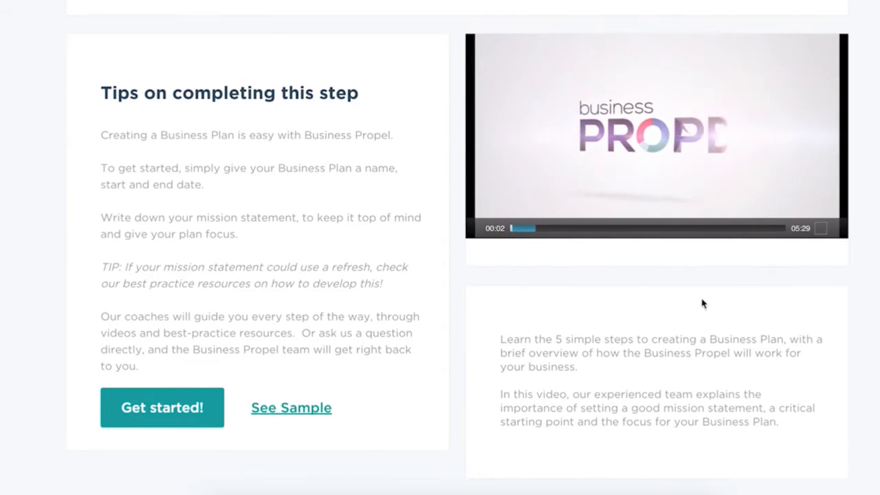
# - Get started on a new business plan and name it Marketing Plan 2016
pyautogui.click(161, 417)
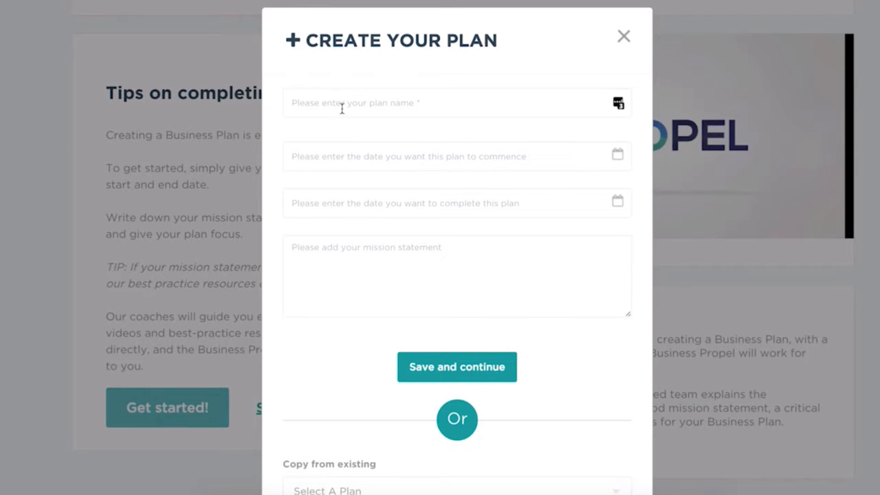
pyautogui.click(342, 109)
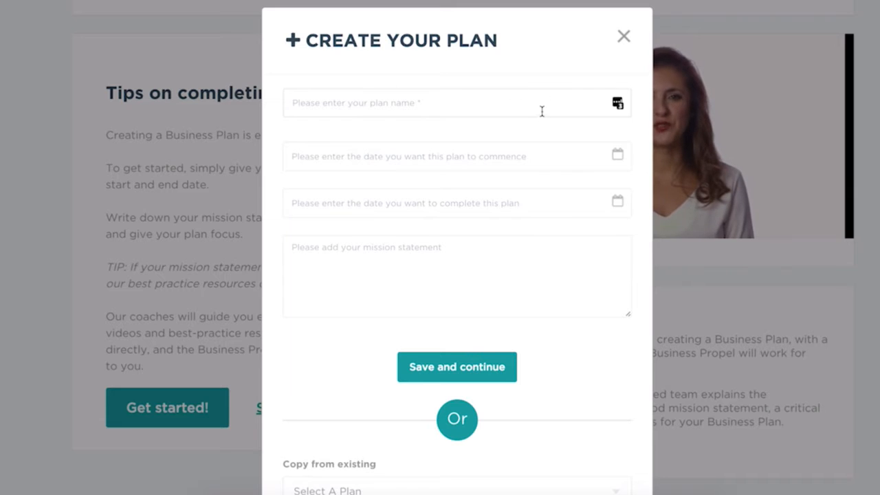
pyautogui.scroll(-1, 542, 112)
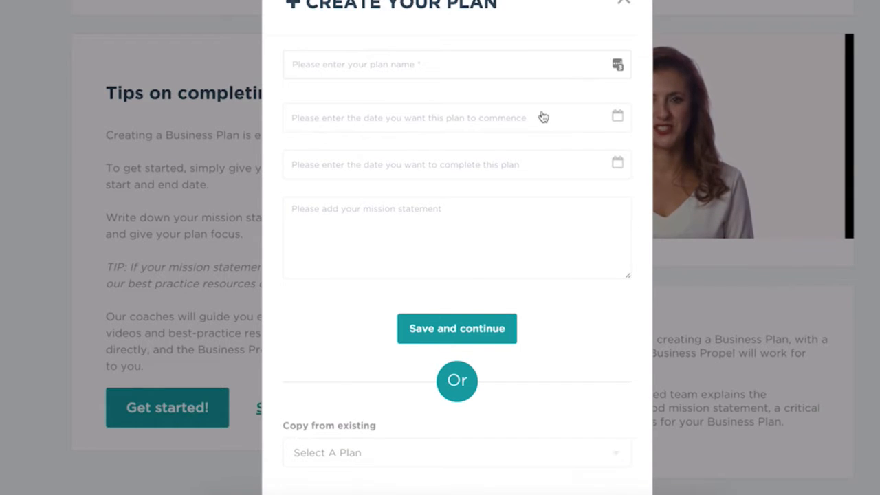
pyautogui.scroll(1, 543, 117)
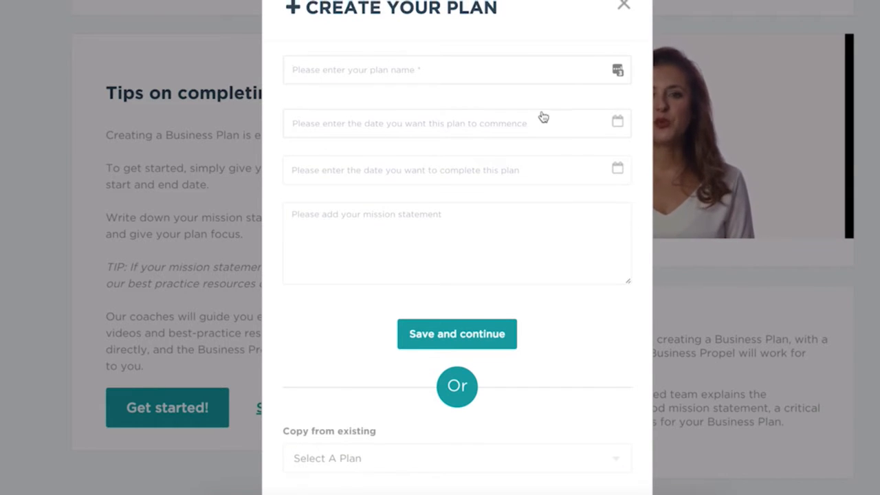
pyautogui.scroll(1, 542, 95)
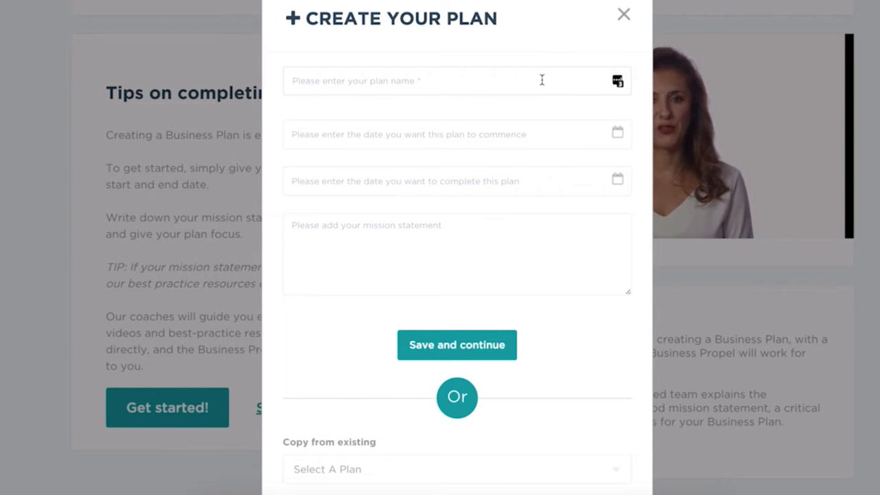
pyautogui.click(542, 81)
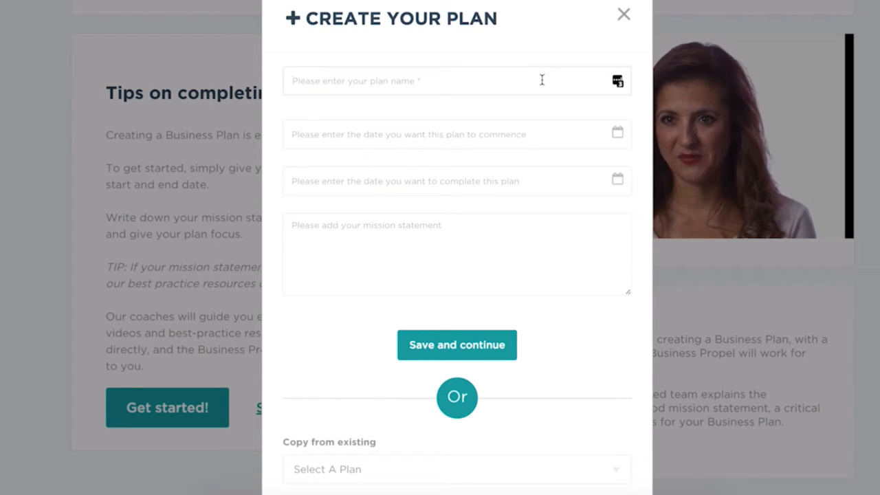
pyautogui.write('Marketing Plan')
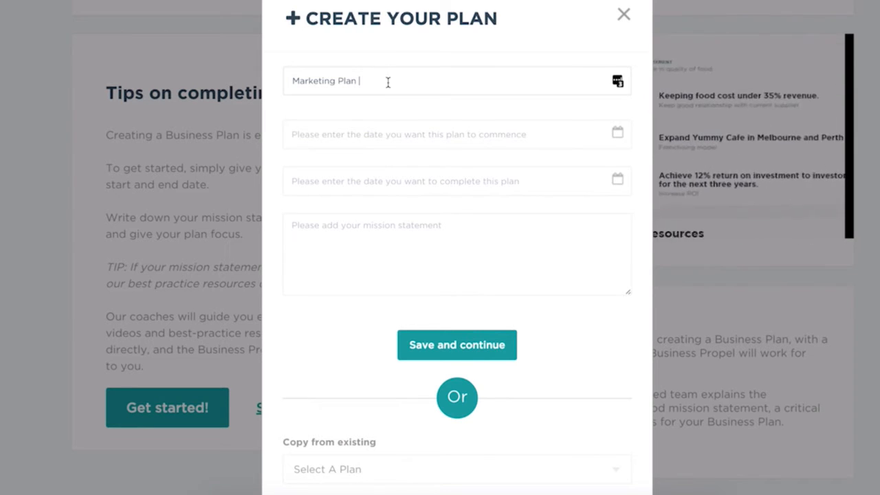
pyautogui.write('2016')
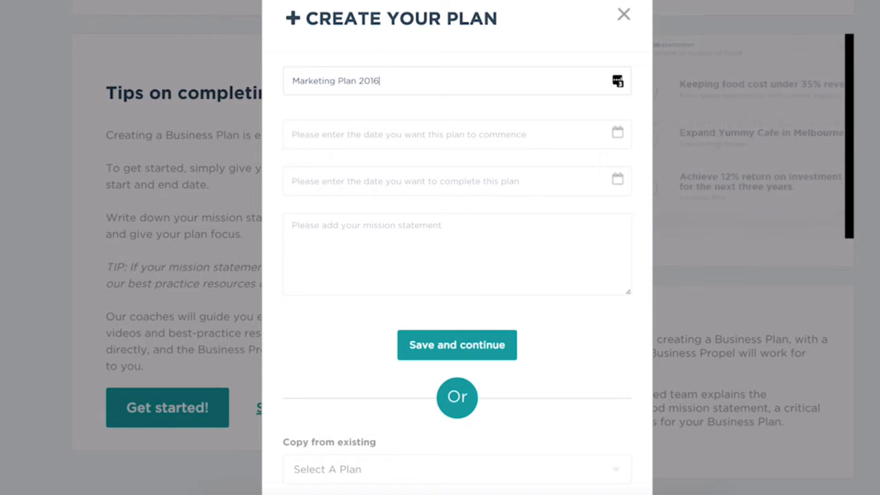
# - Set the plan's commencement date to 13/10/2016
pyautogui.click(377, 134)
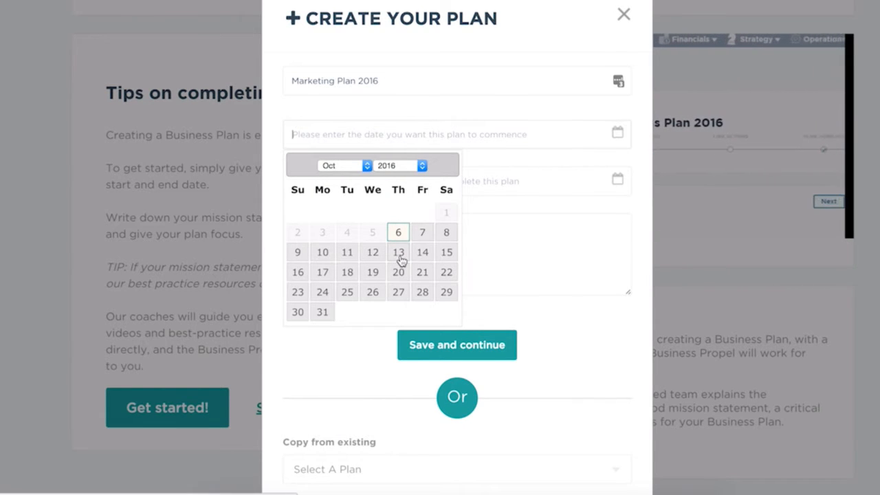
pyautogui.click(399, 252)
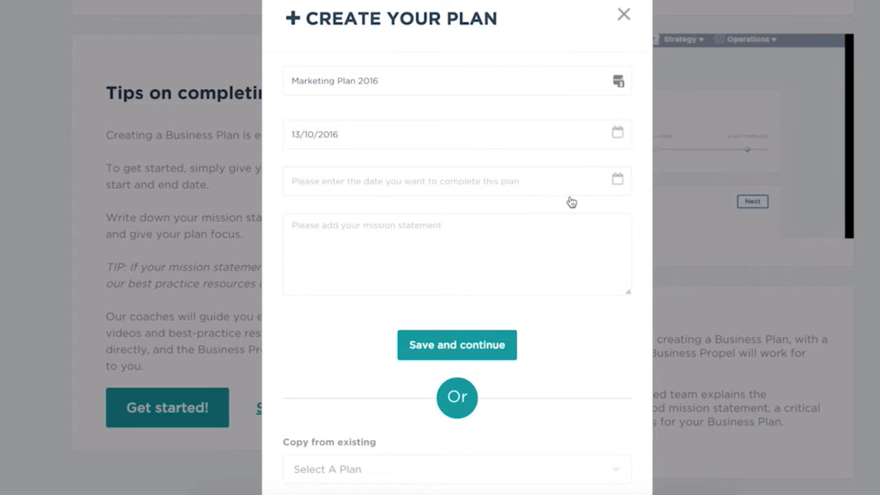
pyautogui.click(619, 180)
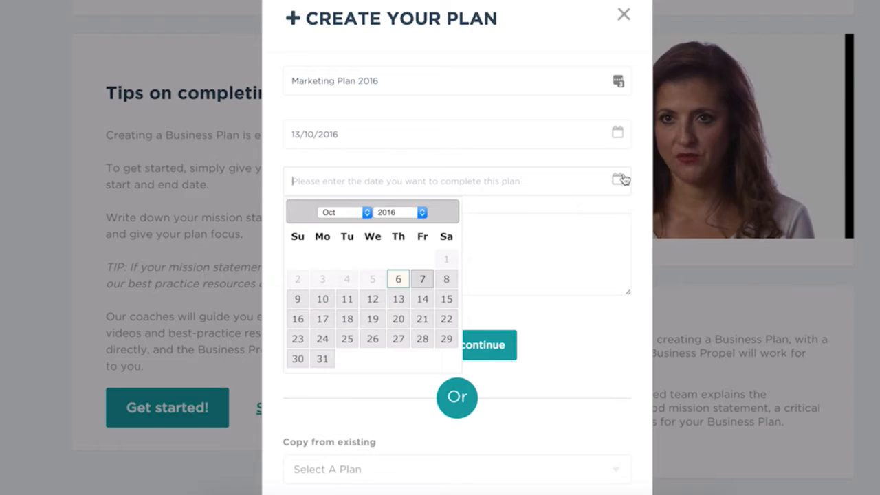
pyautogui.click(618, 134)
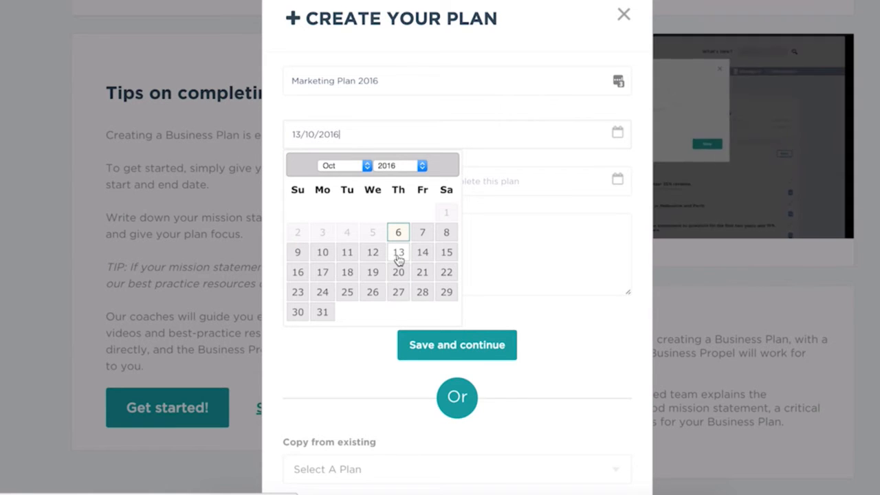
pyautogui.click(398, 256)
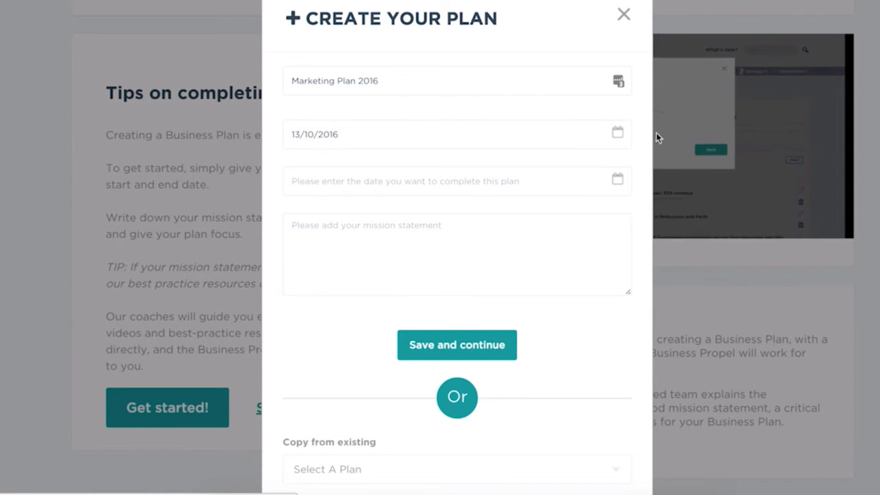
# - Set the plan's completion date to 13/10/2017
pyautogui.click(617, 183)
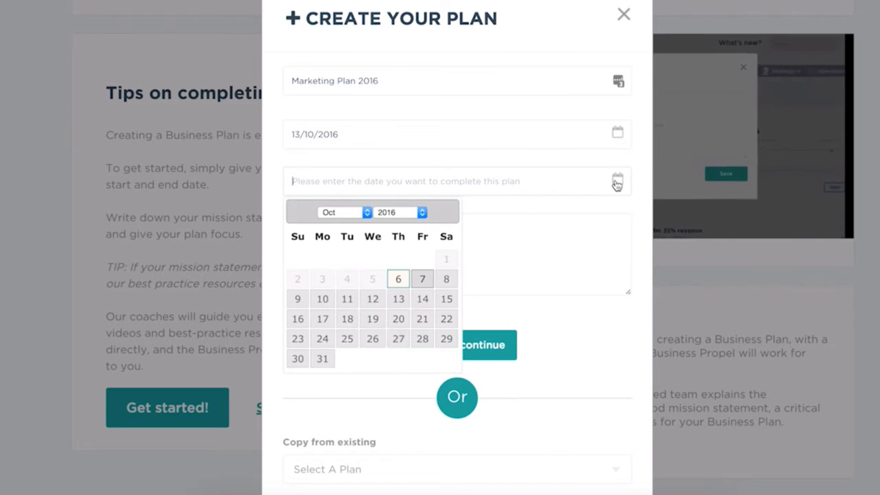
pyautogui.click(386, 212)
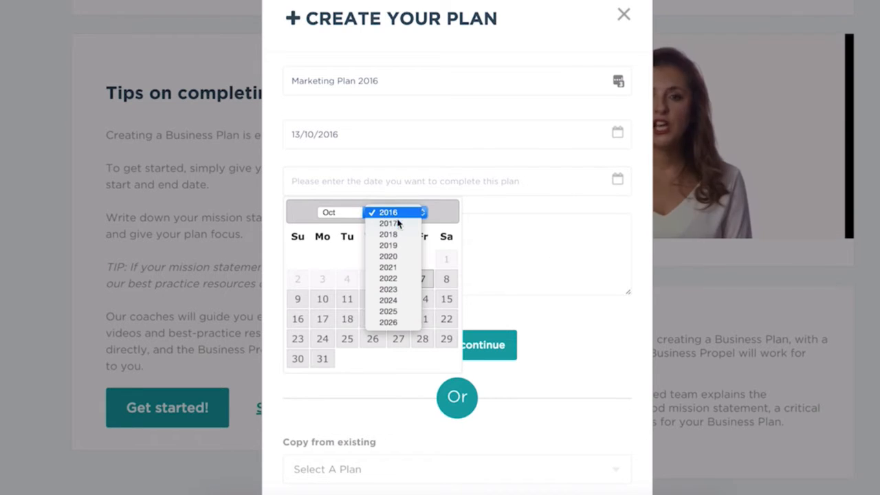
pyautogui.click(389, 226)
pyautogui.click(423, 279)
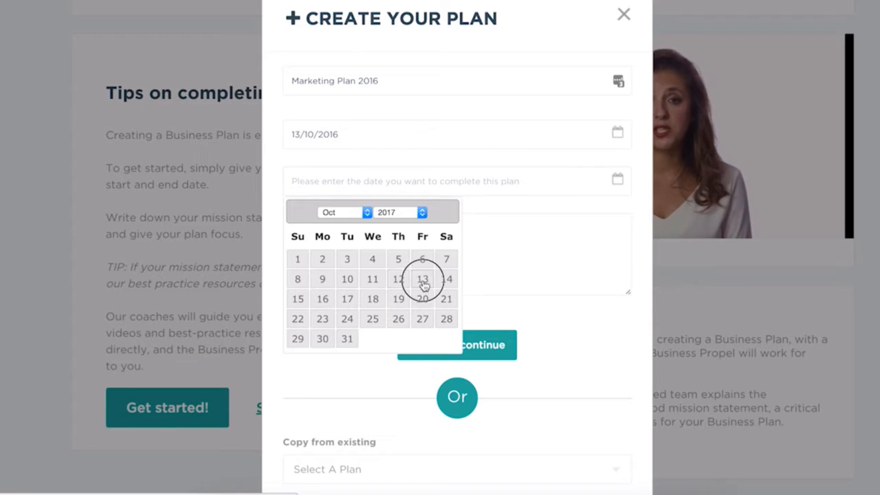
# - Add the mission statement "To increase number of customers and company reach" and save the plan to continue
pyautogui.click(386, 231)
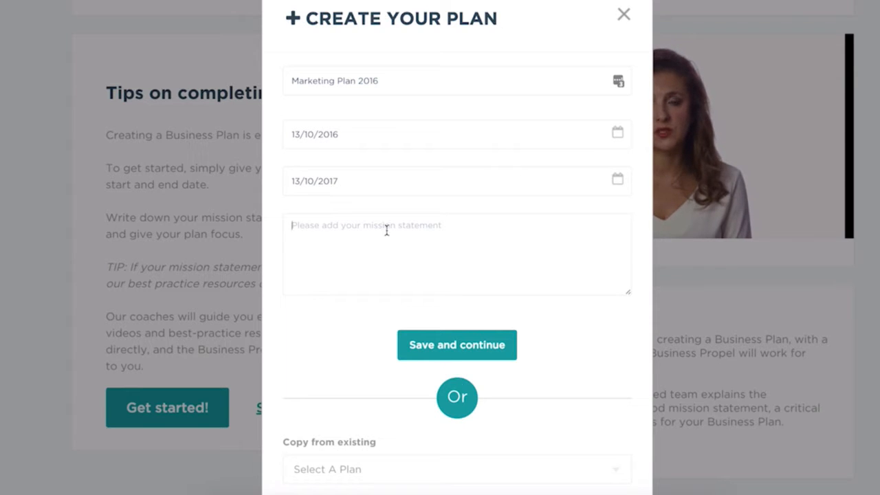
pyautogui.scroll(-1, 387, 231)
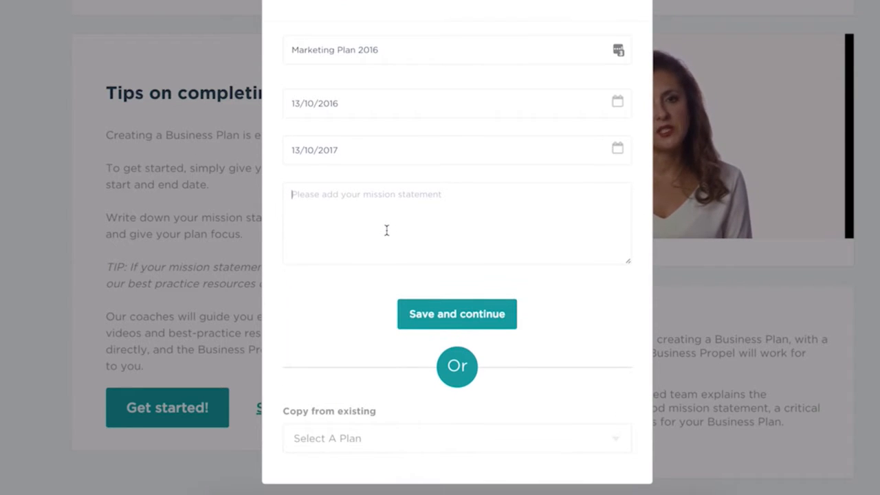
pyautogui.write('T')
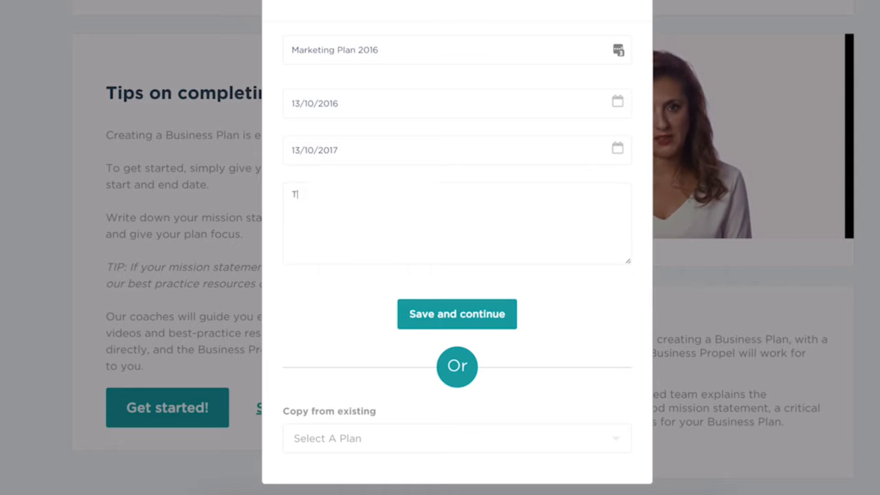
pyautogui.write('o increase')
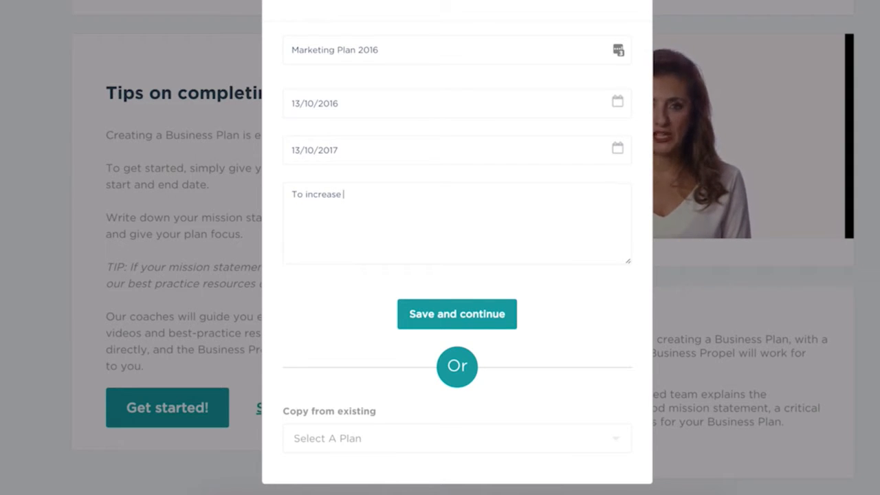
pyautogui.write(' number of customers and company')
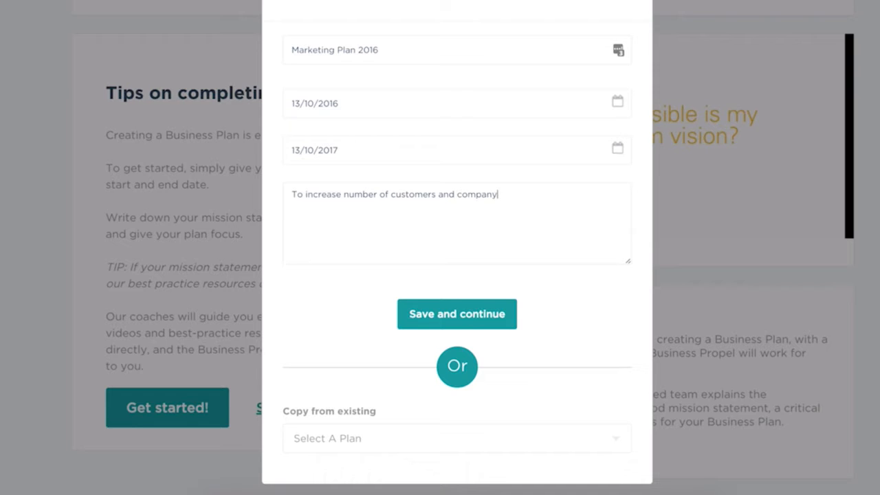
pyautogui.write('ach')
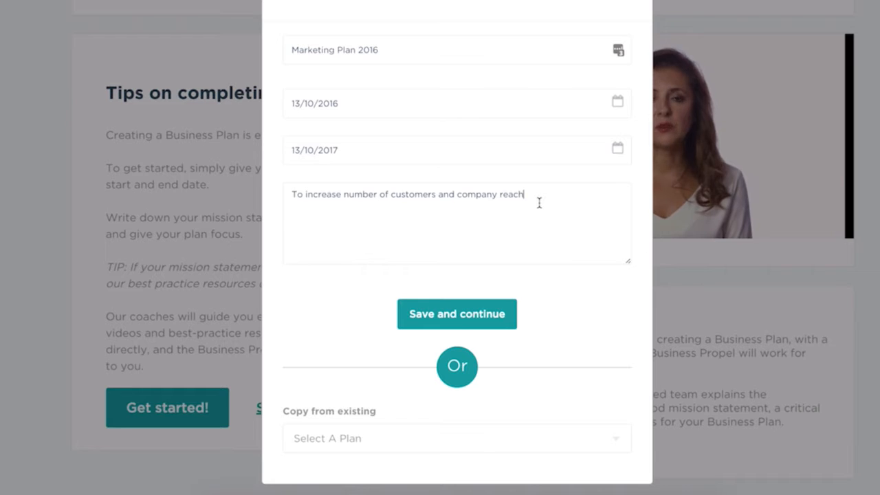
pyautogui.click(492, 322)
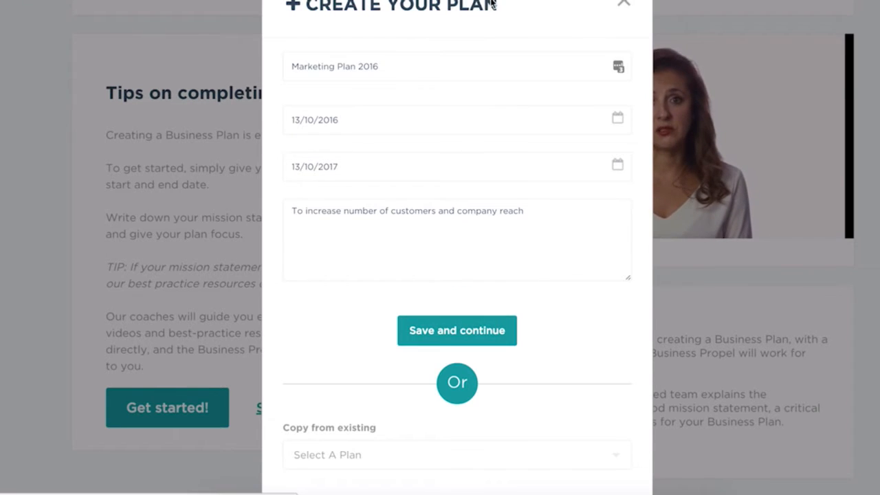
# - Review the Build your Plan page for Marketing Plan 2016, including its progress stages, instructions and video description
pyautogui.scroll(-2, 500, 218)
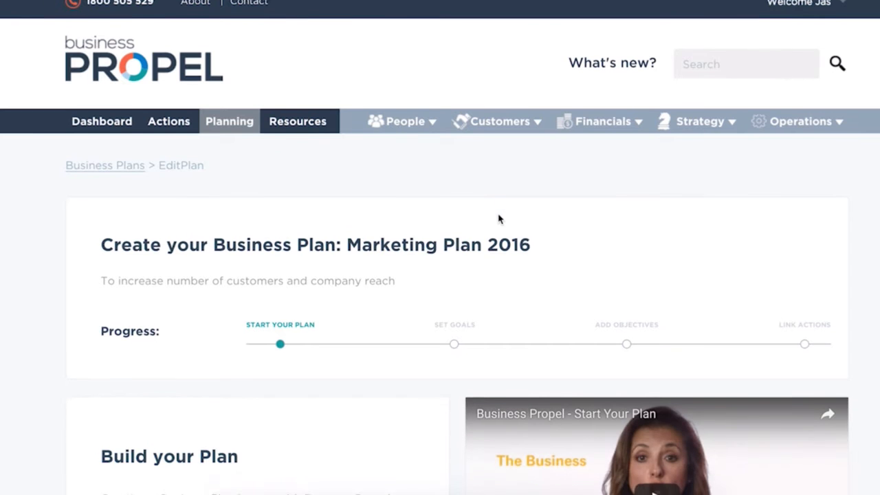
pyautogui.scroll(-1, 500, 219)
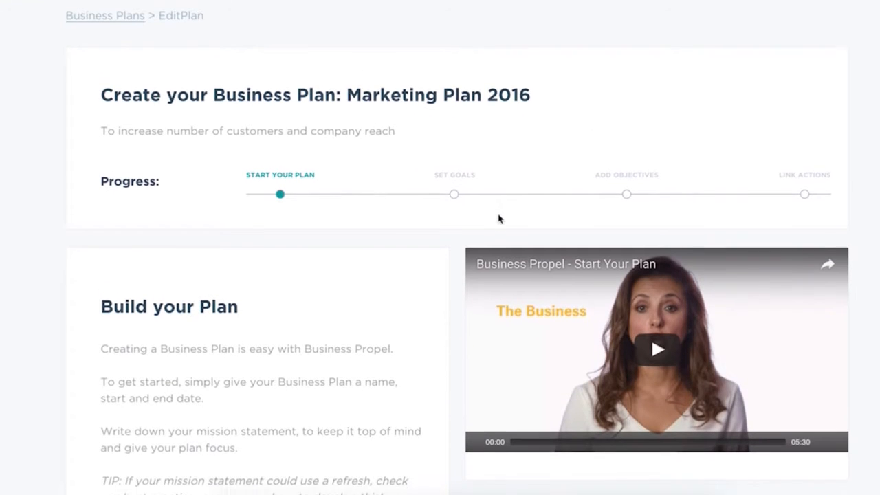
pyautogui.scroll(-1, 500, 219)
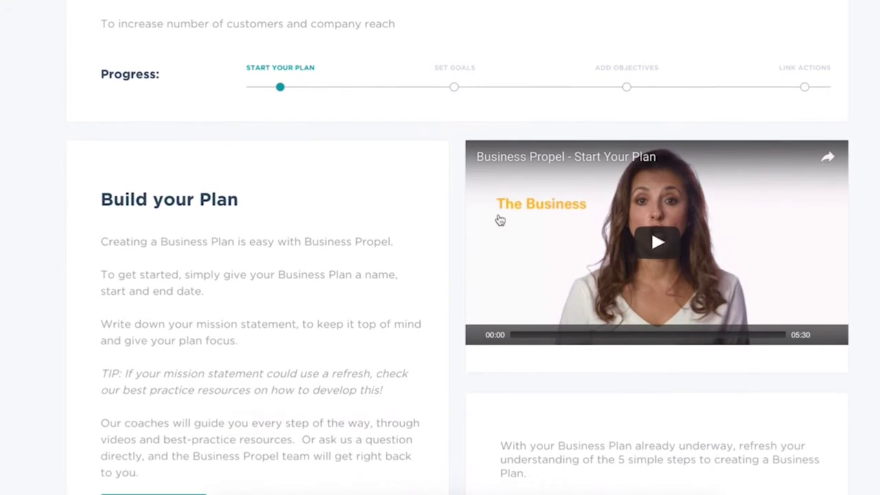
pyautogui.scroll(-2, 500, 219)
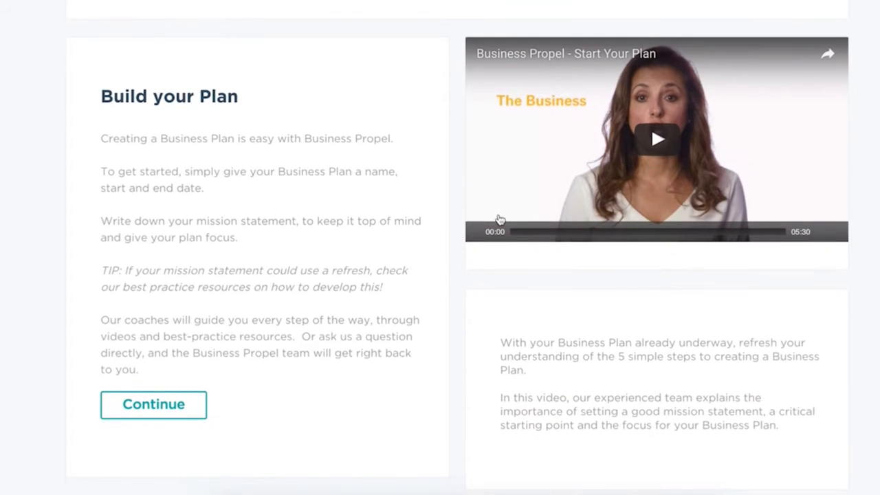
pyautogui.scroll(-2, 500, 218)
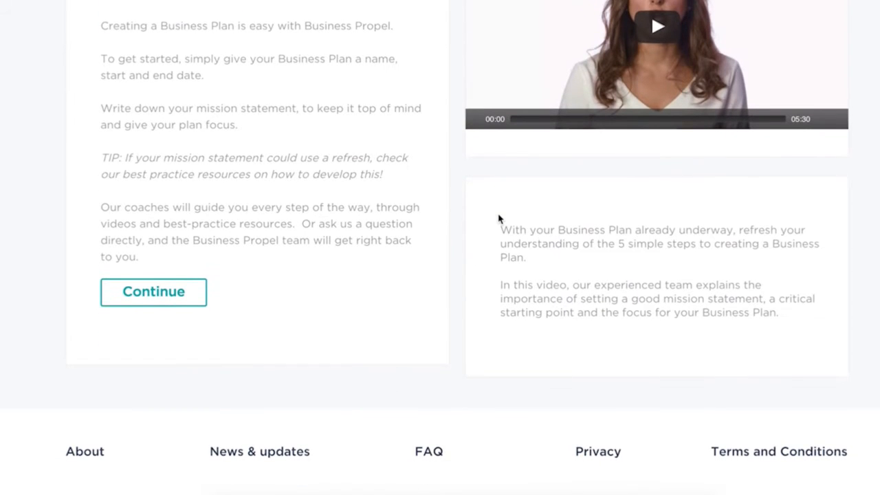
pyautogui.scroll(2, 500, 219)
pyautogui.scroll(-1, 500, 219)
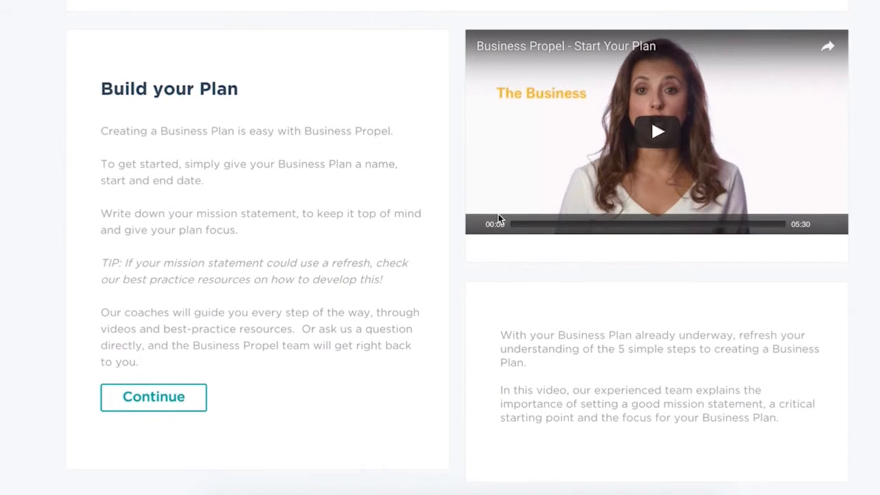
pyautogui.scroll(2, 257, 263)
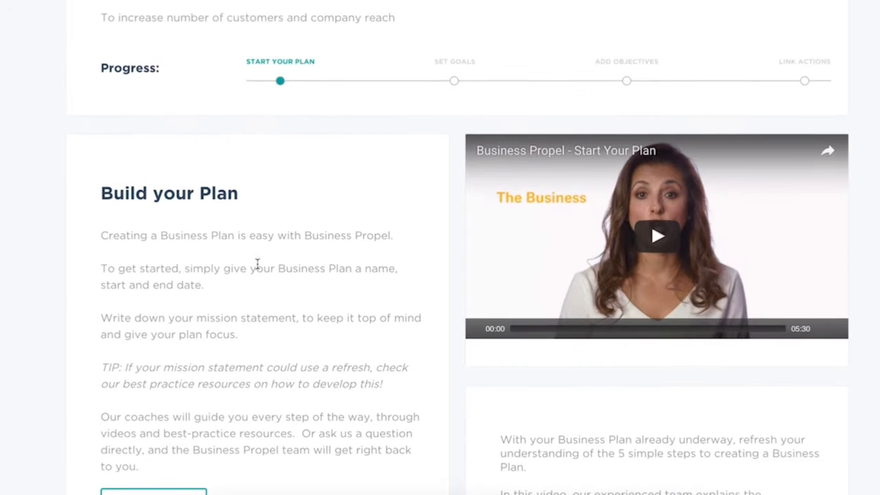
pyautogui.scroll(-1, 257, 264)
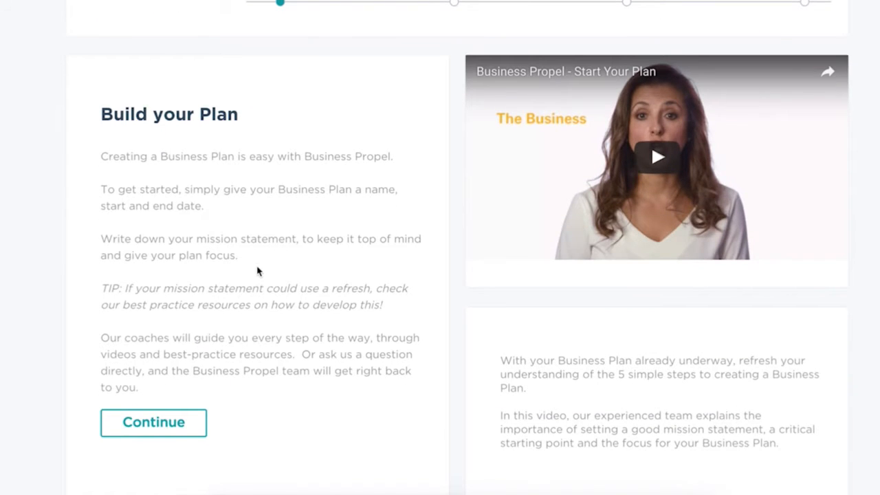
pyautogui.scroll(1, 259, 251)
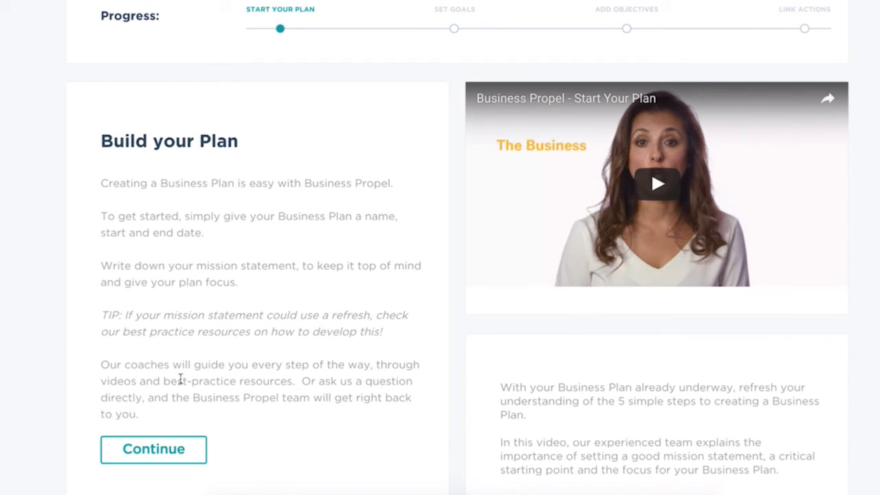
# - Continue to the goals stage, search goals for "marketing", and save the recommended goal "Deliver quality leads through integrated marketing"
pyautogui.click(171, 453)
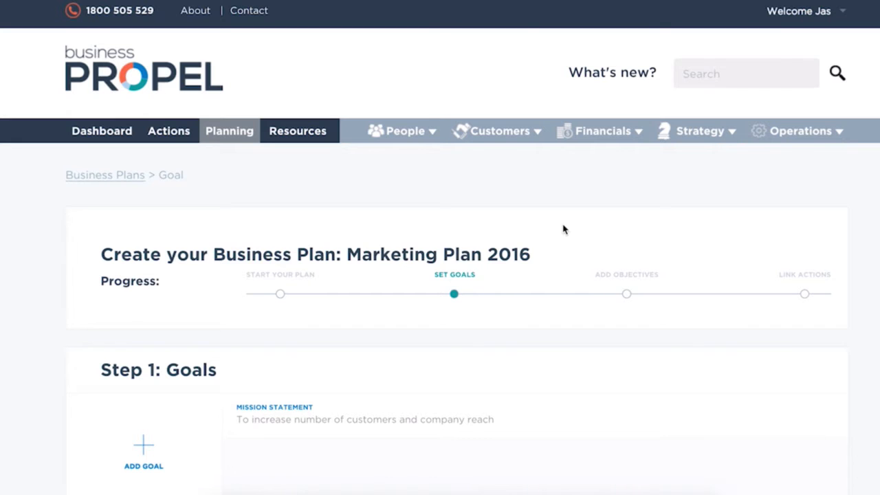
pyautogui.scroll(-2, 564, 229)
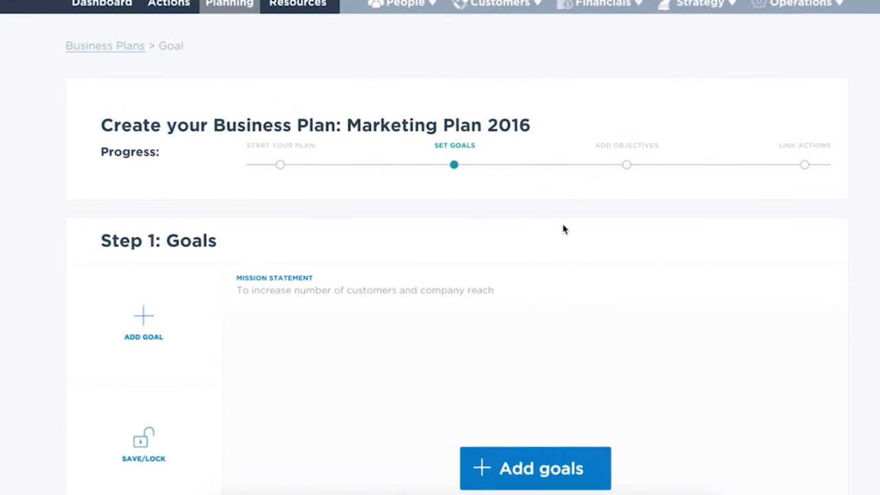
pyautogui.scroll(-2, 564, 229)
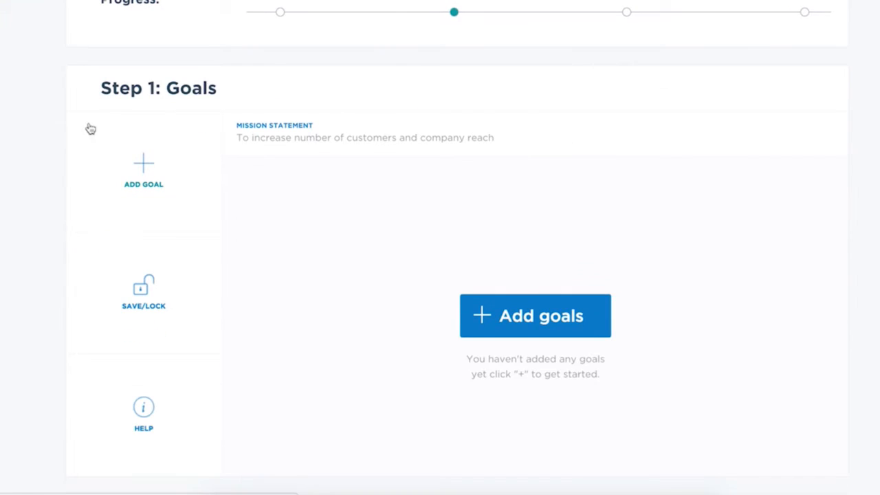
pyautogui.click(156, 173)
pyautogui.click(379, 159)
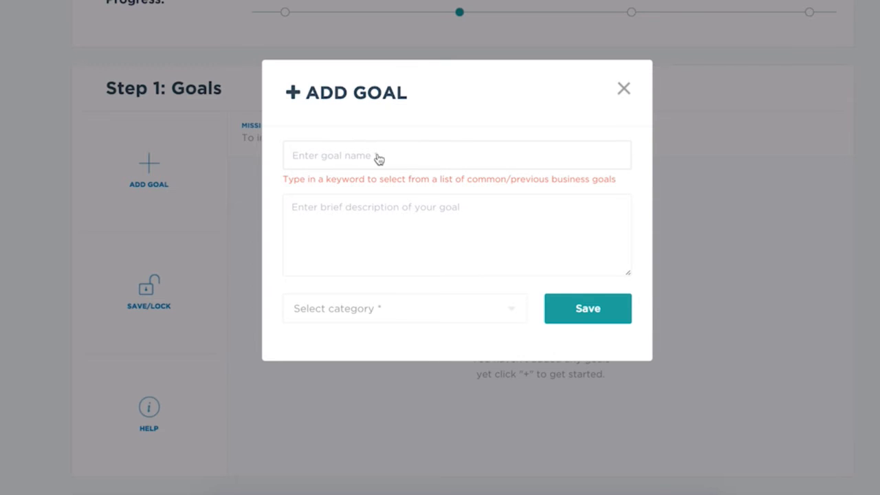
pyautogui.write('marketing')
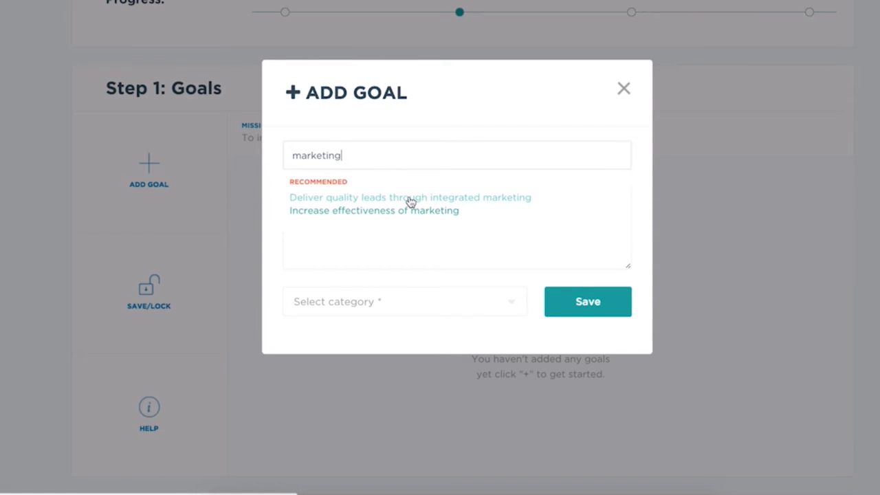
pyautogui.click(411, 198)
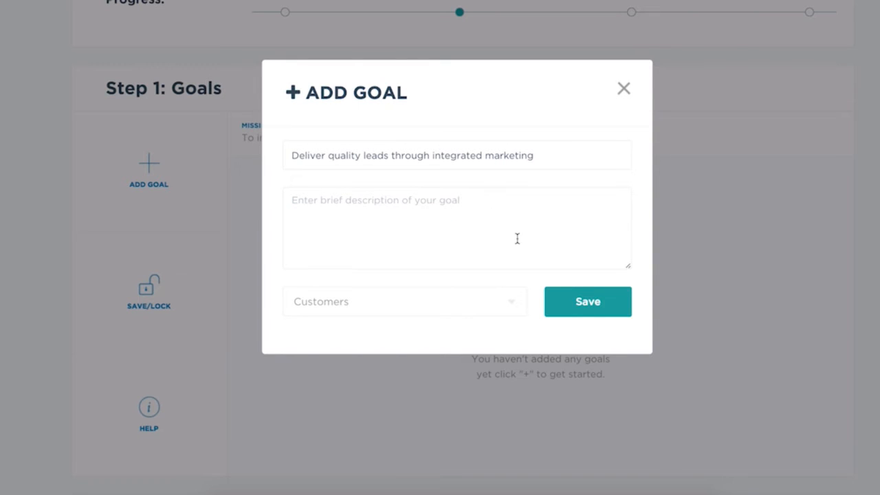
pyautogui.click(588, 308)
pyautogui.click(588, 308)
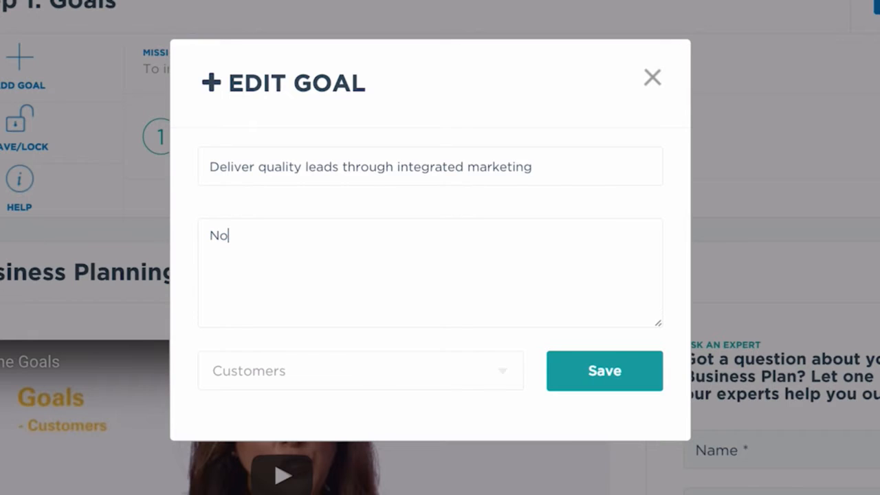
# - Describe the integrated marketing goal as "No marketing to marketing that pays for itself" and save the edited goal
pyautogui.write('marketing')
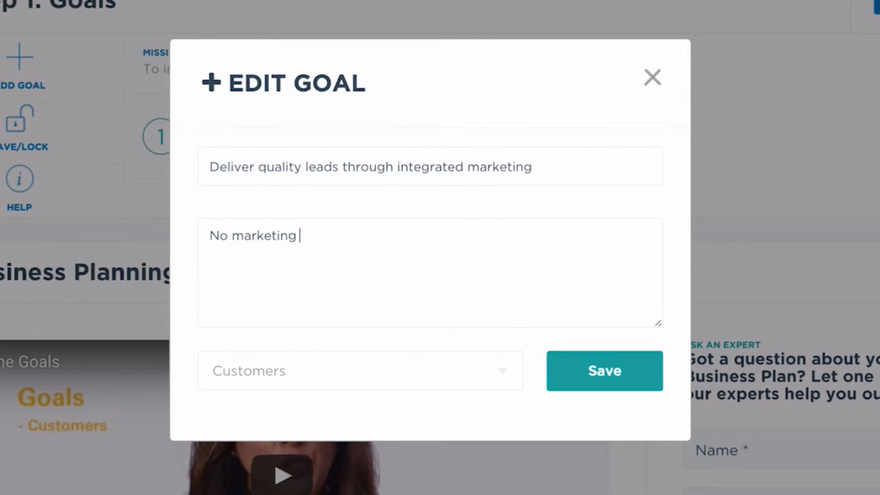
pyautogui.write(' to marketing that pa')
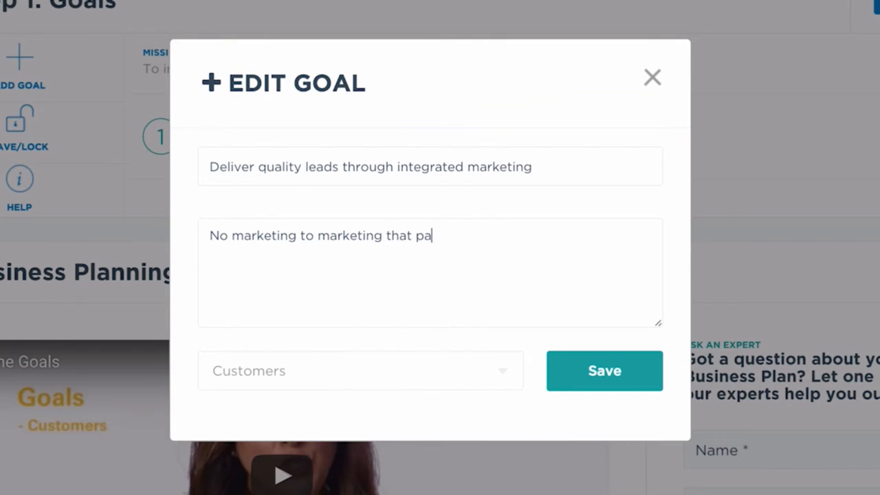
pyautogui.write('ys for itsel')
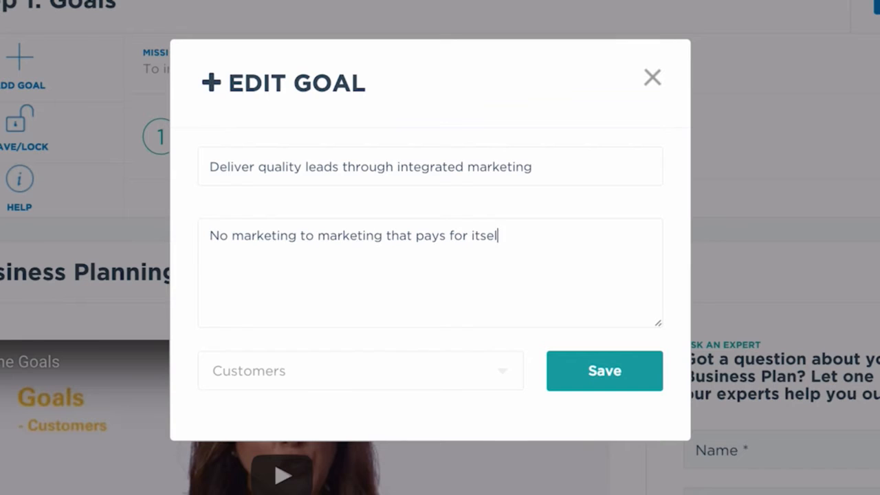
pyautogui.write('f')
pyautogui.click(605, 376)
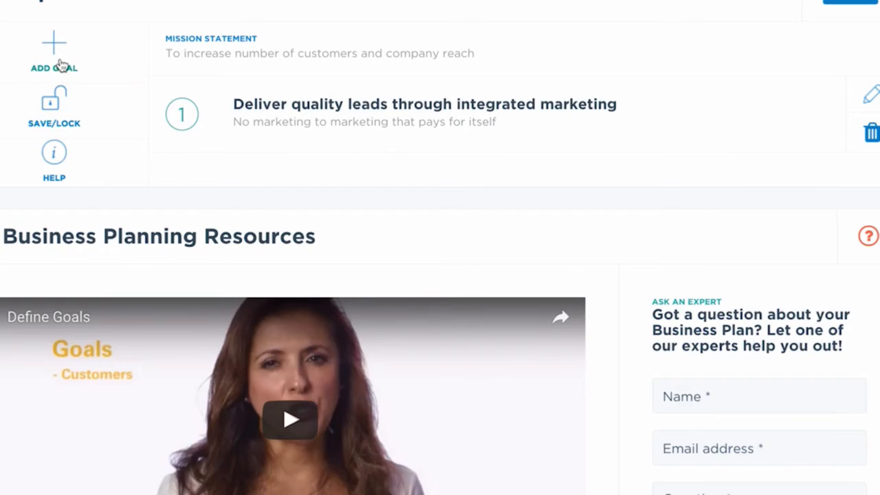
# - Start another goal, look up marketing goals by keyword, and choose the recommended "Increase effectiveness of marketing"
pyautogui.click(62, 65)
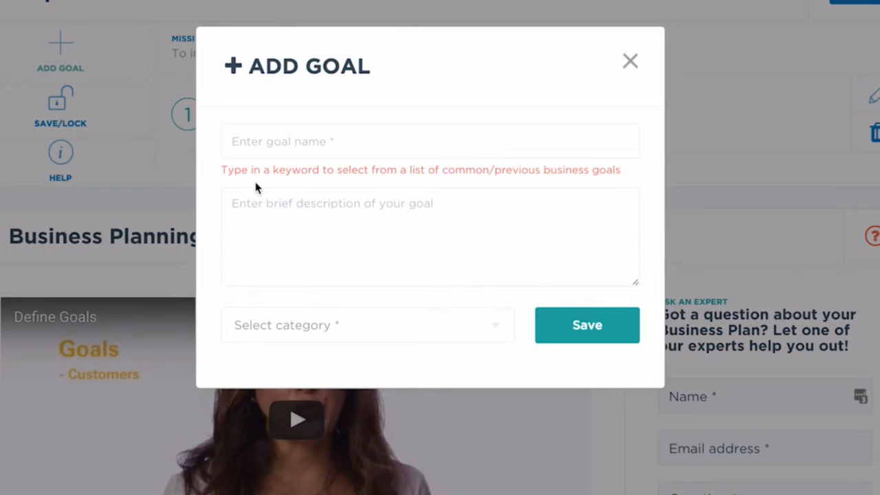
pyautogui.click(276, 149)
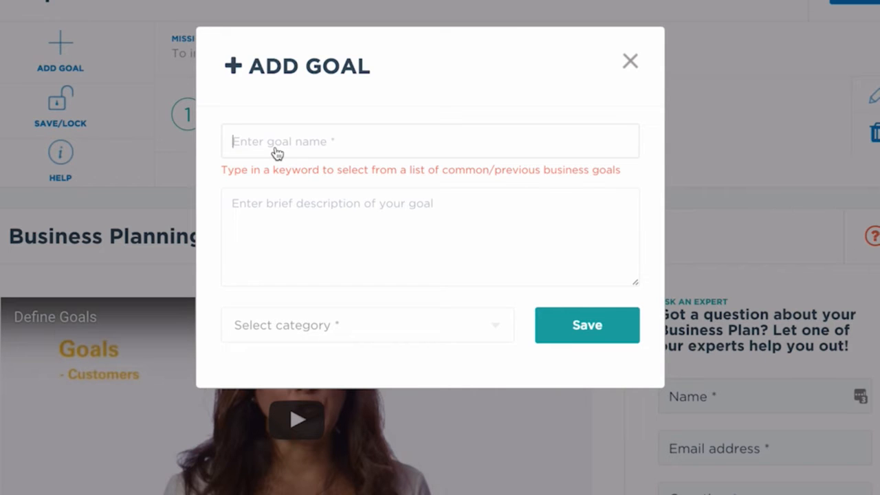
pyautogui.write('ma')
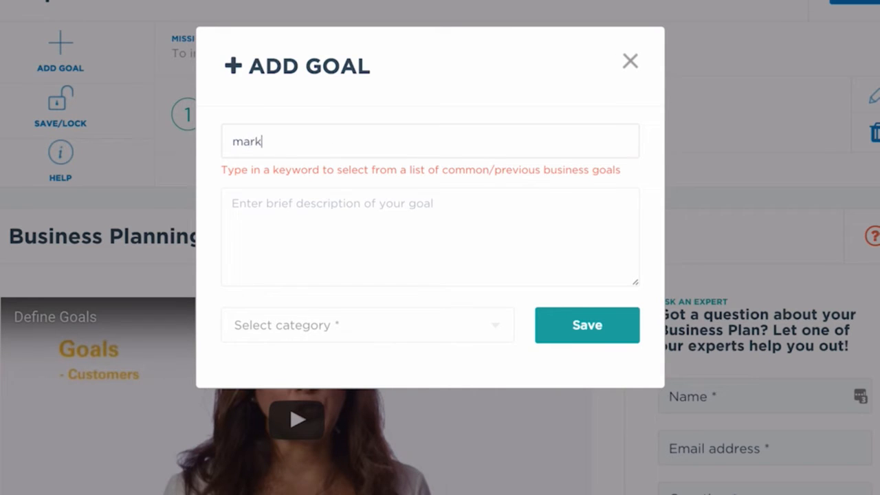
pyautogui.write('rk')
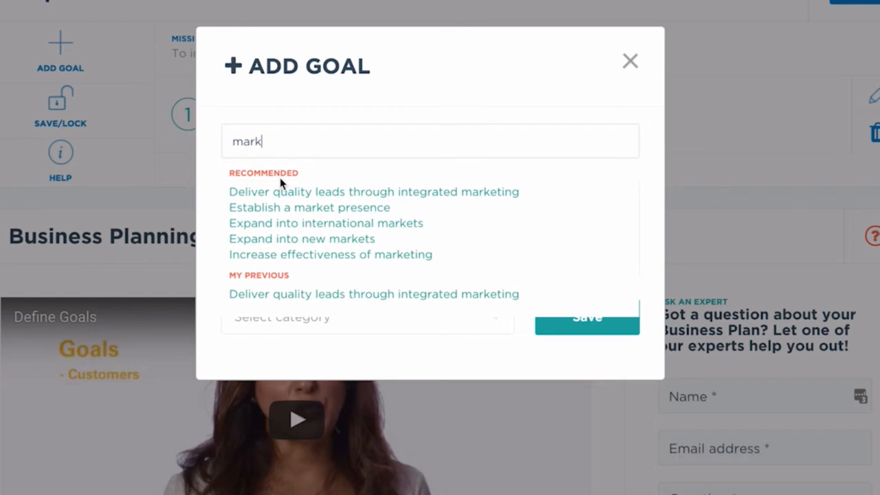
pyautogui.write('etin')
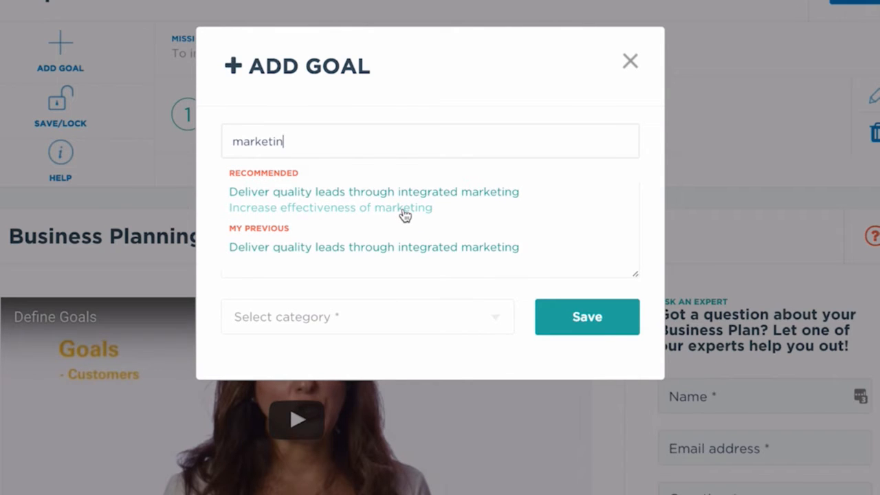
pyautogui.click(403, 213)
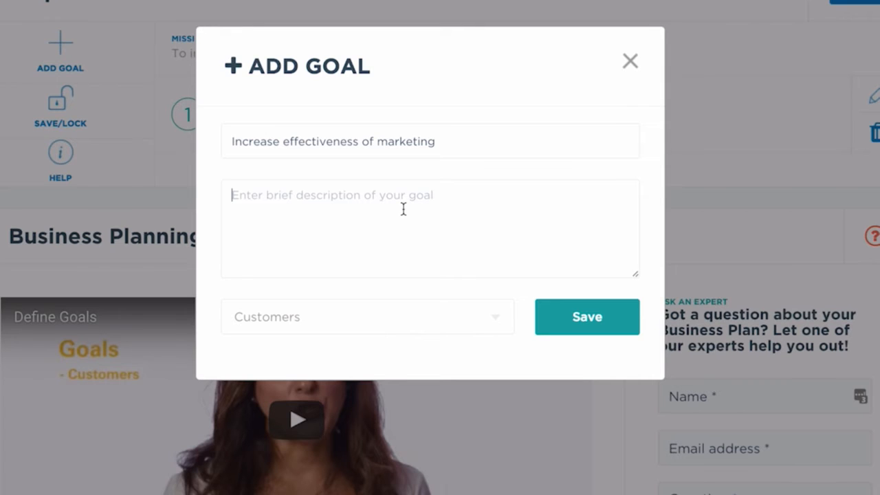
# - Enter the goal description "To increase the conversions from Adwords from 0", keeping the category as Customers
pyautogui.write('To ')
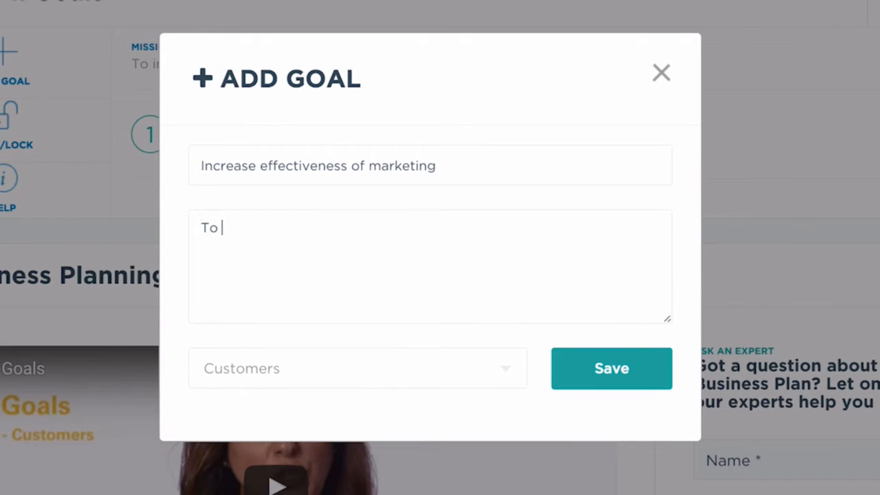
pyautogui.write('increase the')
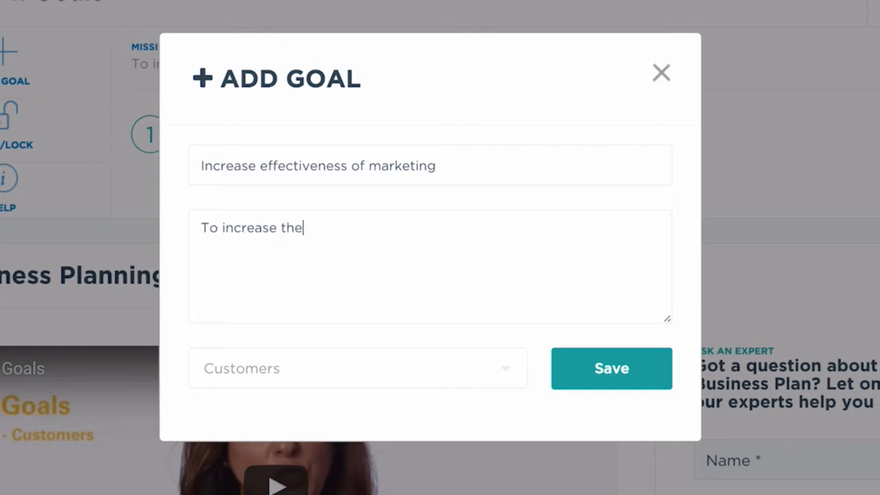
pyautogui.write(' conversions ')
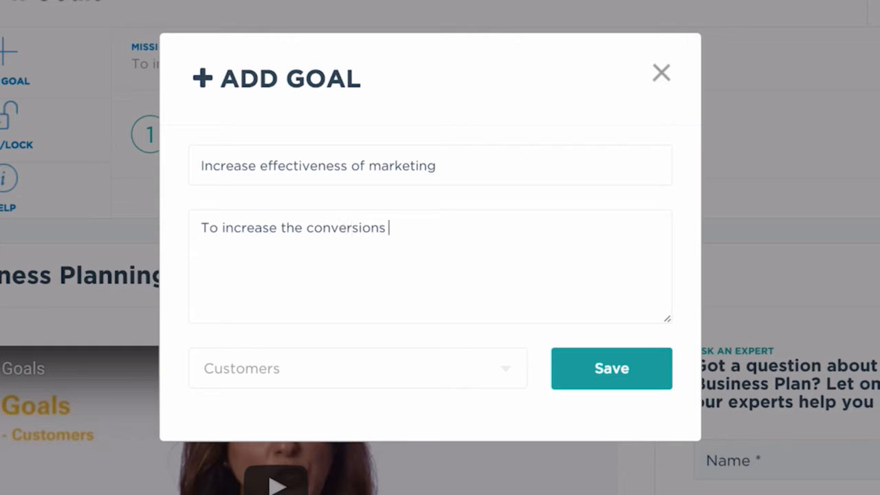
pyautogui.write('from Adwords')
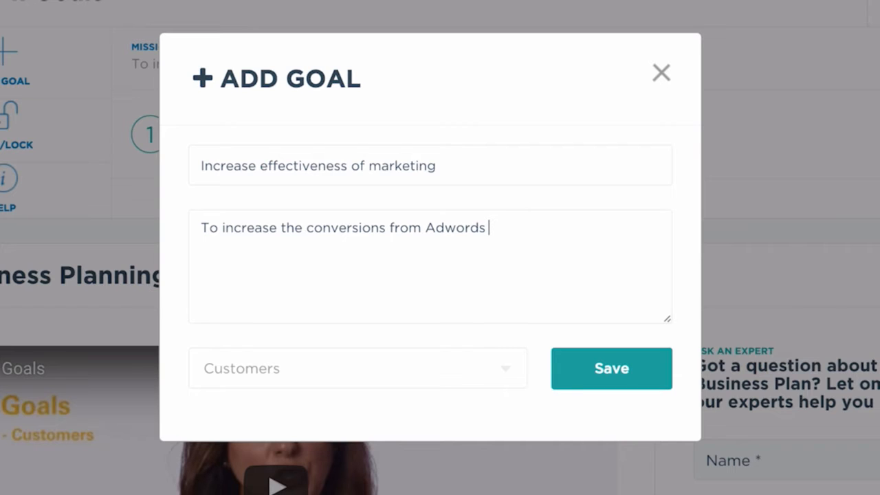
pyautogui.write(' from 0')
pyautogui.click(474, 368)
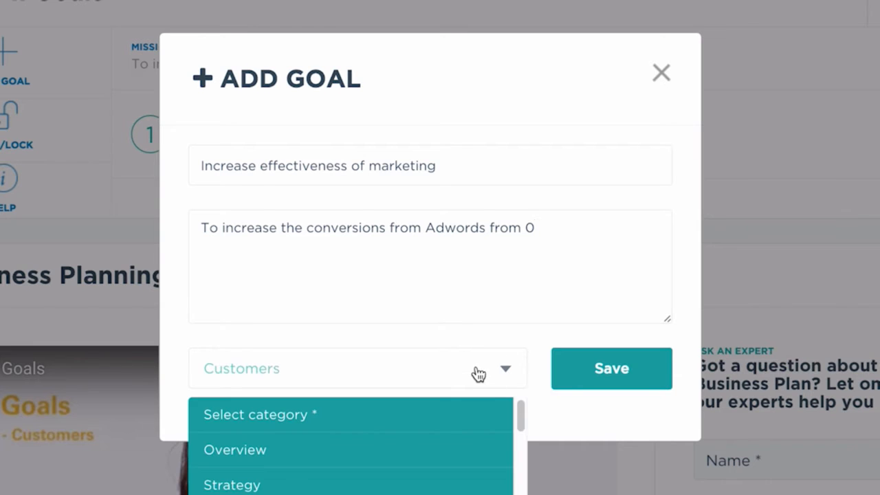
pyautogui.click(413, 492)
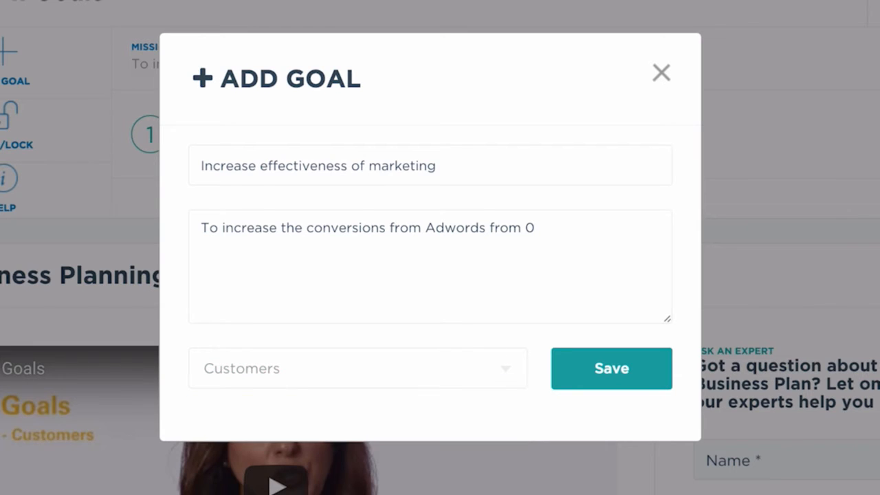
# - Add the line "From 0 to 2 people to the website" to the goal description, below a blank line
pyautogui.click(568, 215)
pyautogui.click(569, 233)
pyautogui.press('Return')
pyautogui.press('Return')
pyautogui.write('From 0 to 2 pe')
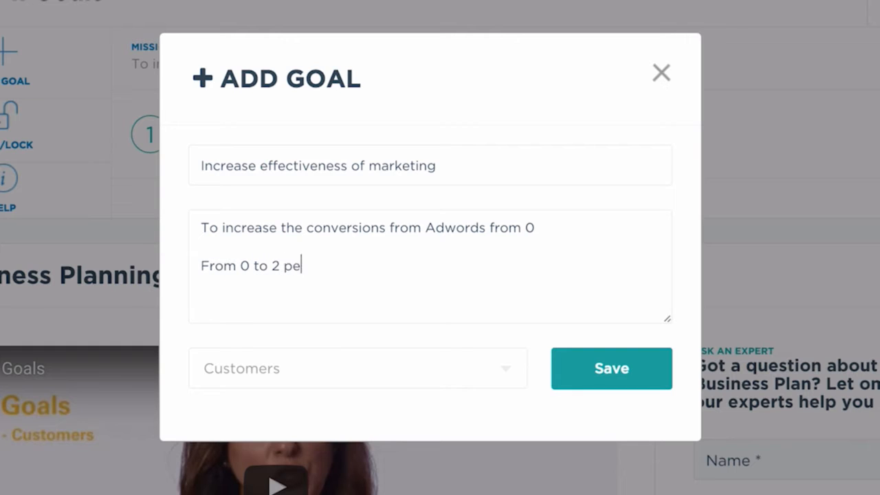
pyautogui.write('ople to the')
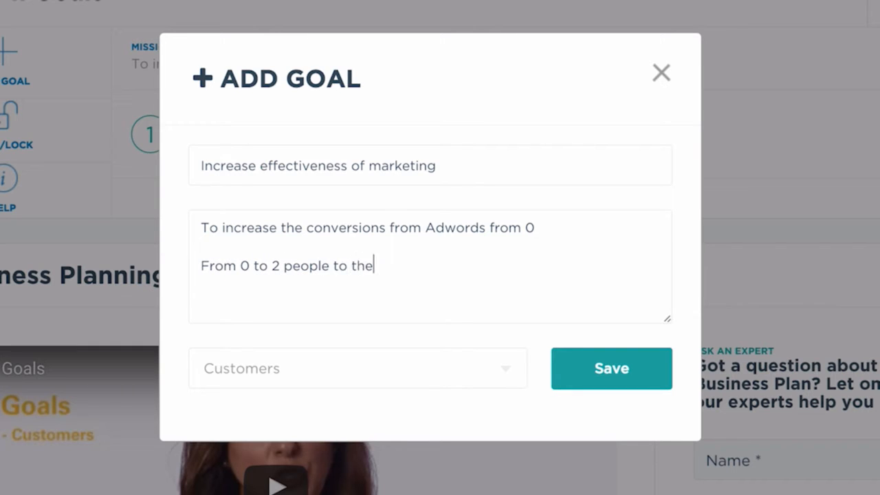
pyautogui.write(' website')
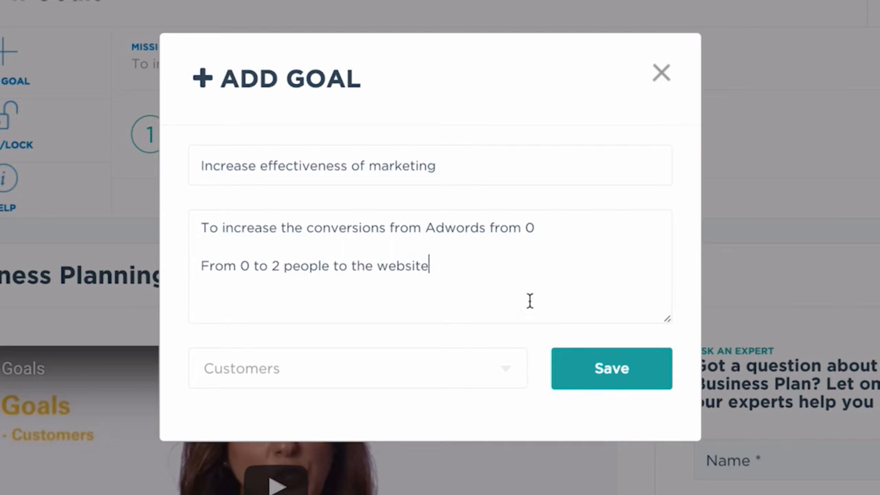
# - Save the "Increase effectiveness of marketing" goal and play the Define Goals video in the planning resources
pyautogui.click(625, 384)
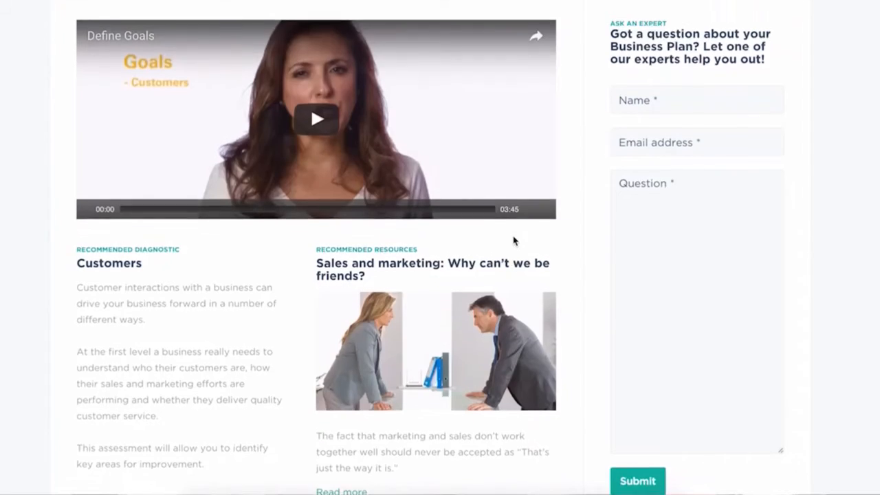
pyautogui.scroll(-1, 514, 241)
pyautogui.scroll(-2, 514, 241)
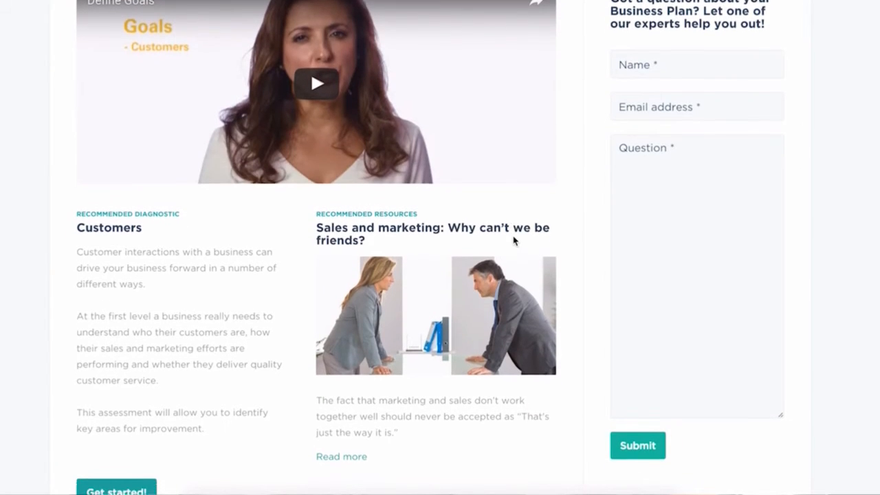
pyautogui.scroll(-1, 513, 240)
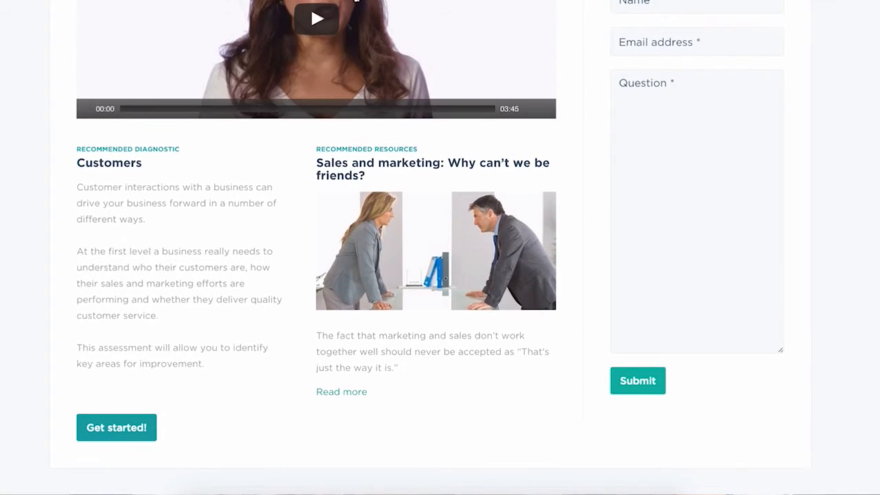
pyautogui.scroll(3, 347, 61)
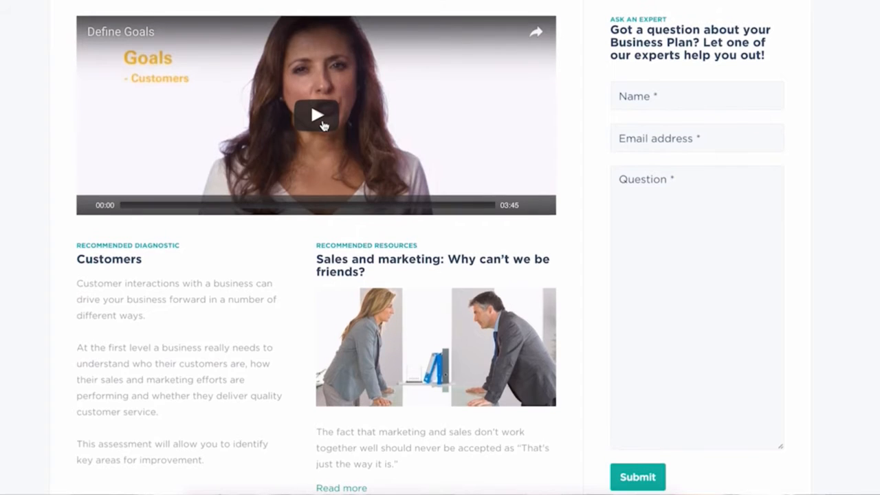
pyautogui.click(322, 122)
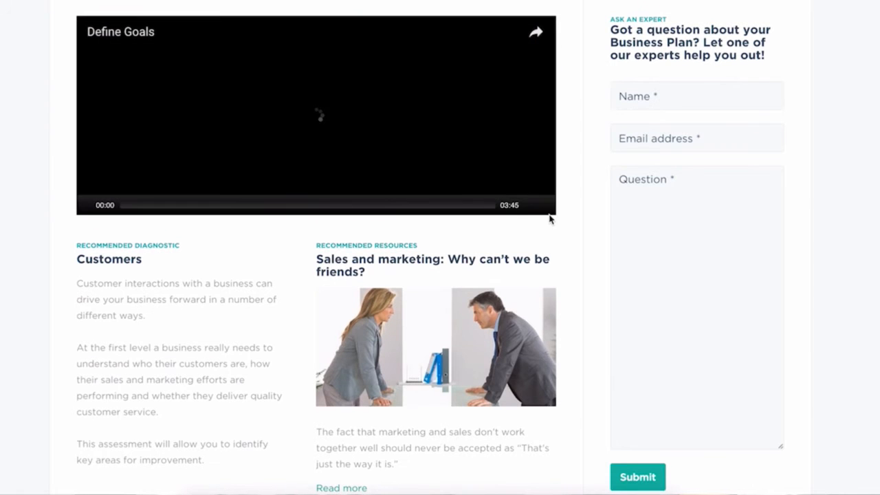
pyautogui.moveTo(531, 207)
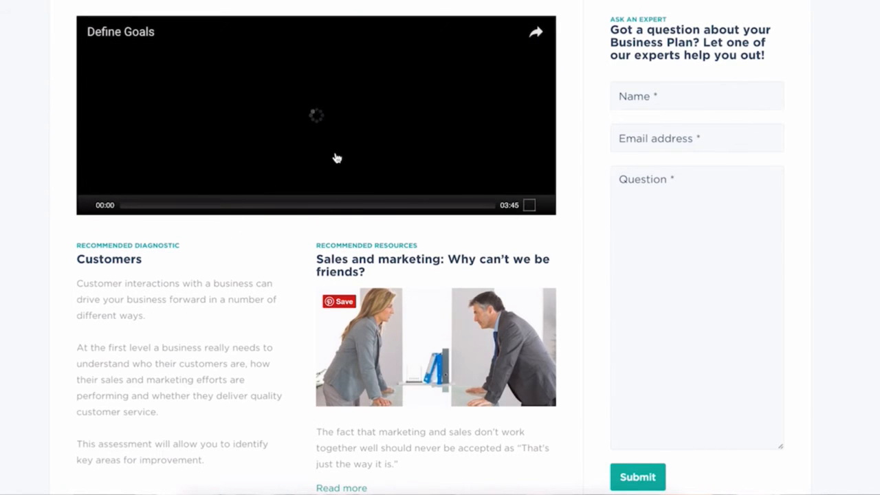
# - Look over the Customers diagnostic, the recommended sales and marketing article, and the ask-an-expert form below the goals
pyautogui.scroll(-3, 285, 308)
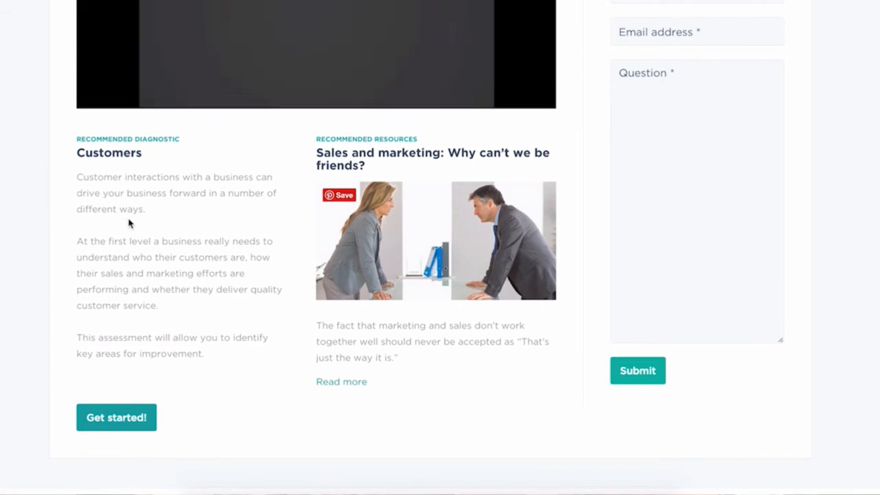
pyautogui.scroll(4, 395, 214)
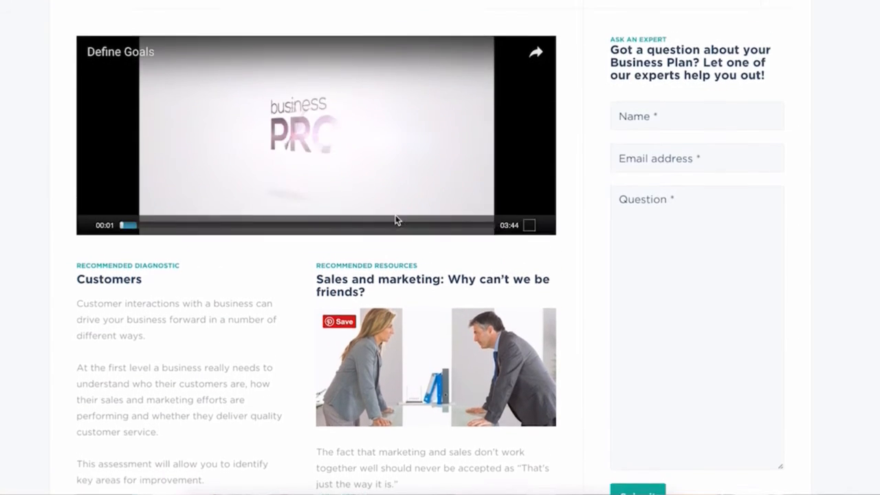
pyautogui.click(684, 131)
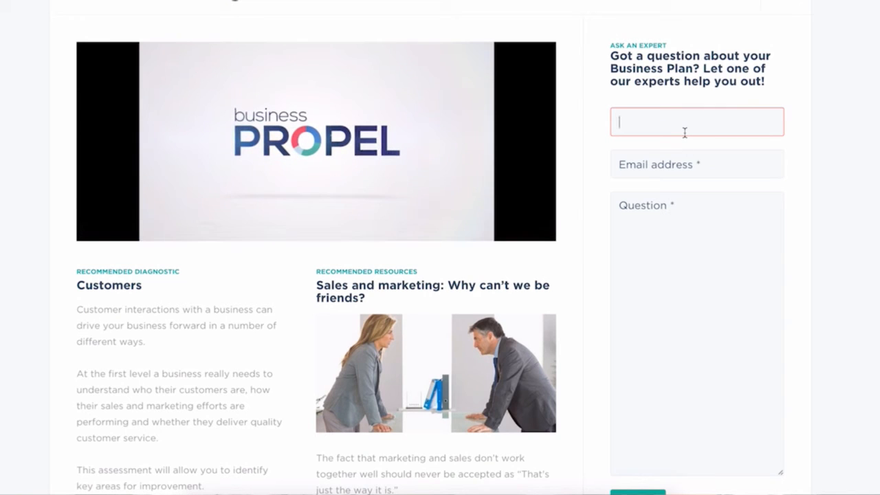
pyautogui.click(678, 170)
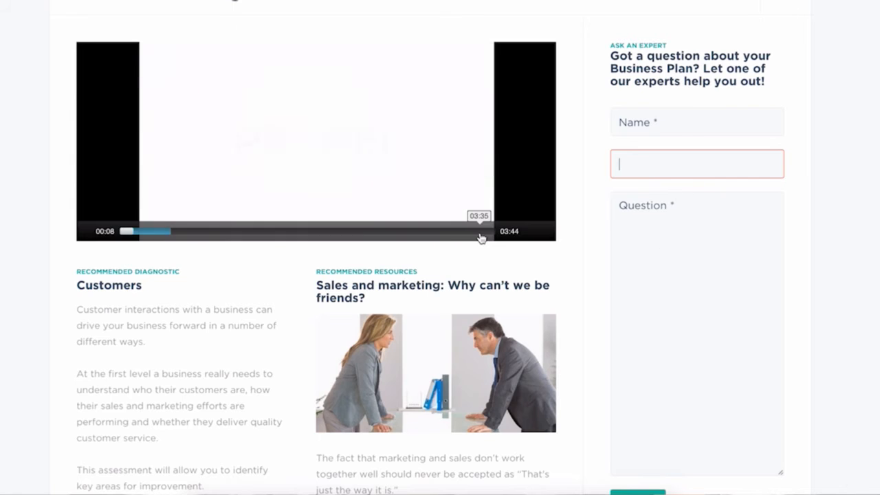
pyautogui.scroll(-2, 482, 237)
pyautogui.scroll(-2, 480, 237)
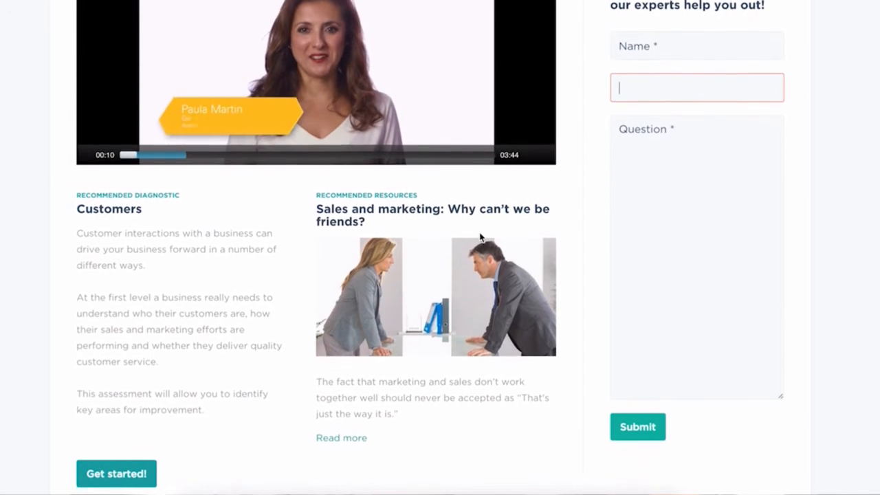
pyautogui.scroll(-2, 480, 237)
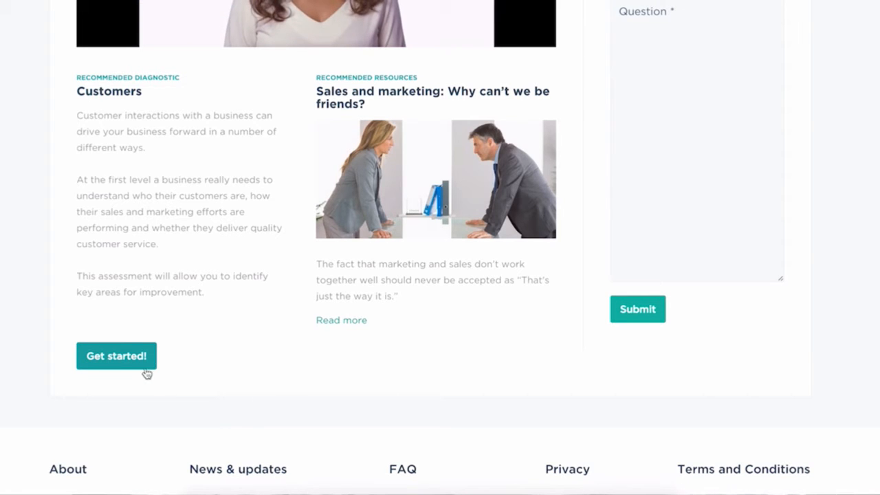
# - Proceed to the Add Objectives stage and start an objective for the "Deliver quality leads through integrated marketing" goal
pyautogui.scroll(6, 183, 341)
pyautogui.scroll(14, 213, 331)
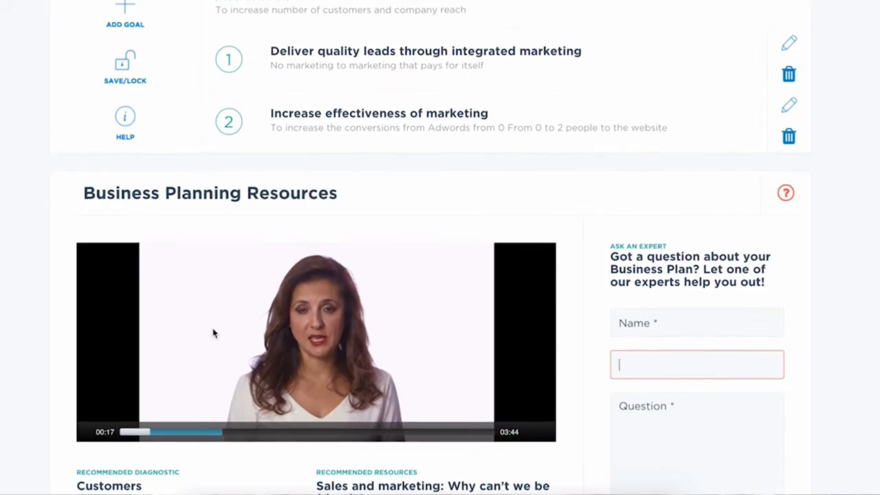
pyautogui.click(751, 234)
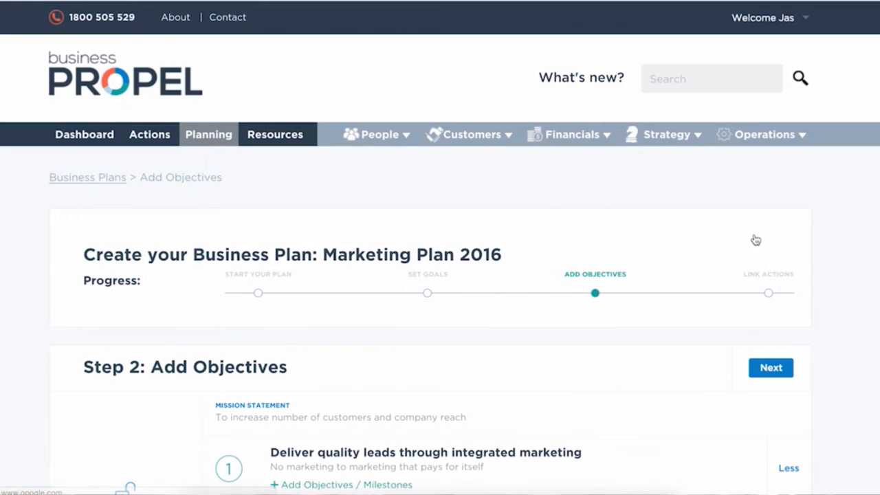
pyautogui.scroll(-4, 685, 269)
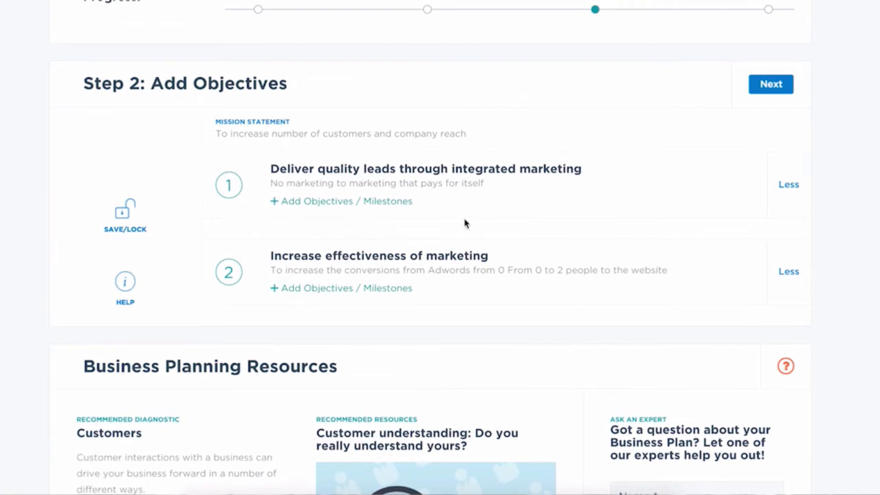
pyautogui.click(390, 202)
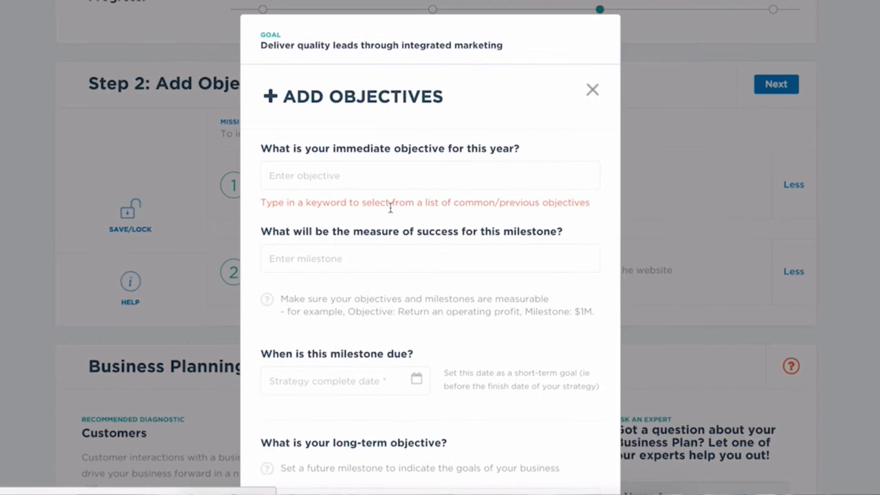
pyautogui.click(397, 184)
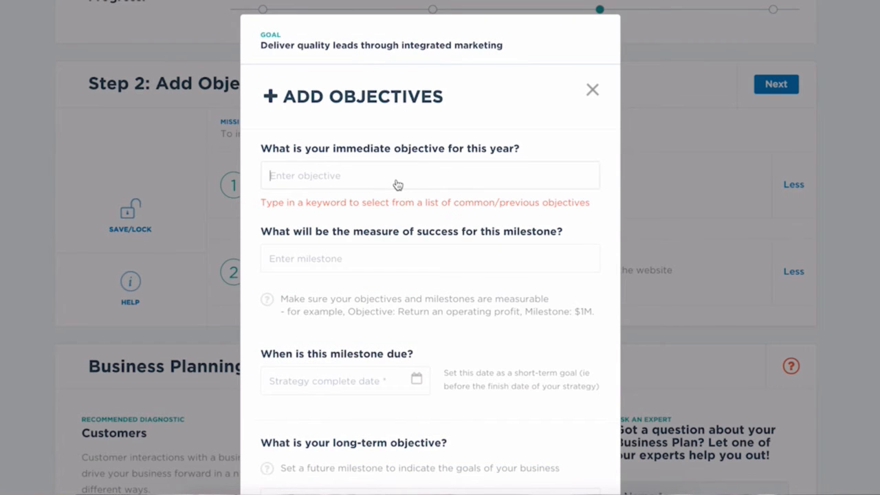
pyautogui.scroll(-1, 397, 184)
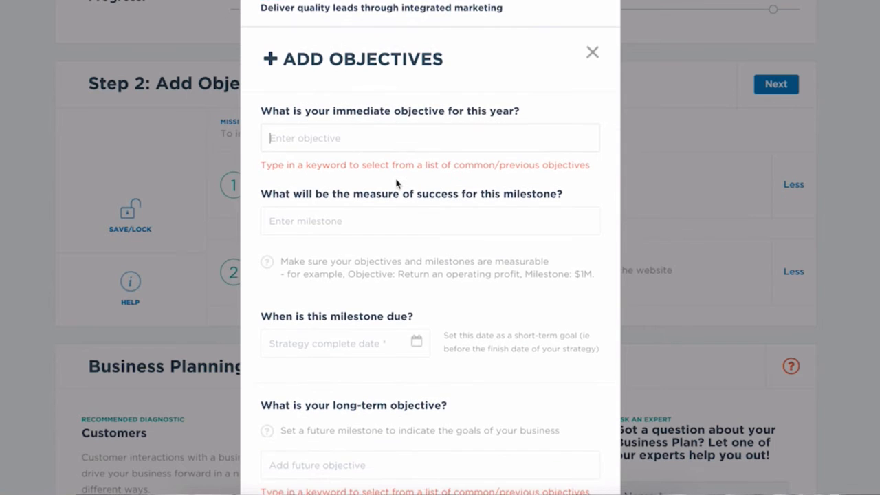
pyautogui.scroll(-2, 396, 183)
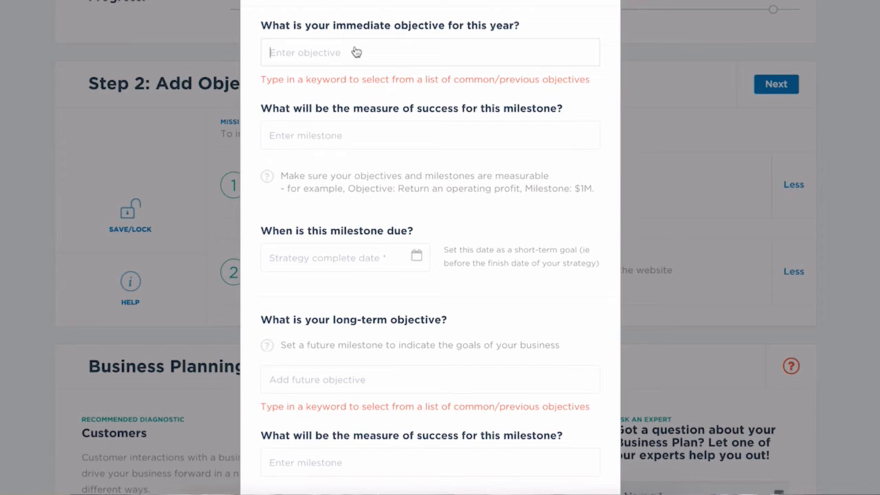
pyautogui.write('Find what channc')
pyautogui.write('ls')
pyautogui.hotkey('ctrl', 'a')
pyautogui.write('ch')
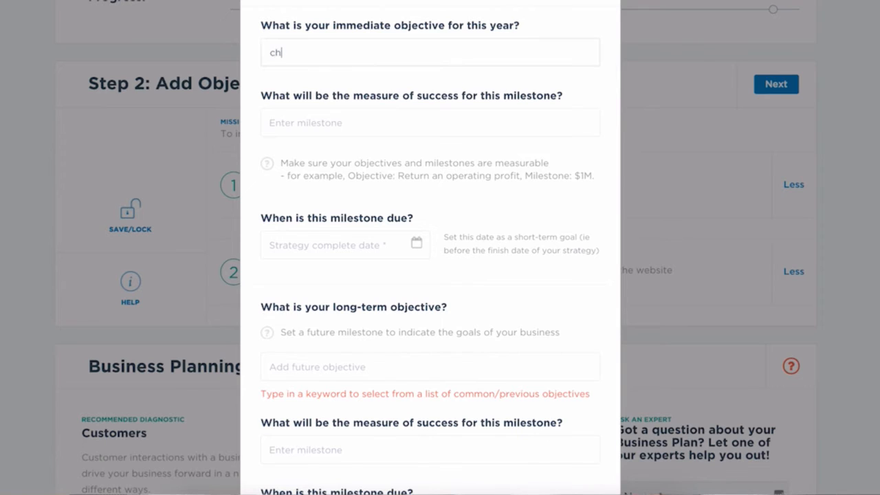
pyautogui.write('an')
pyautogui.press('BackSpace')
pyautogui.write('annels')
pyautogui.press('BackSpace')
pyautogui.press('BackSpace')
pyautogui.press('BackSpace')
pyautogui.press('BackSpace')
pyautogui.press('BackSpace')
pyautogui.press('BackSpace')
pyautogui.press('BackSpace')
pyautogui.press('BackSpace')
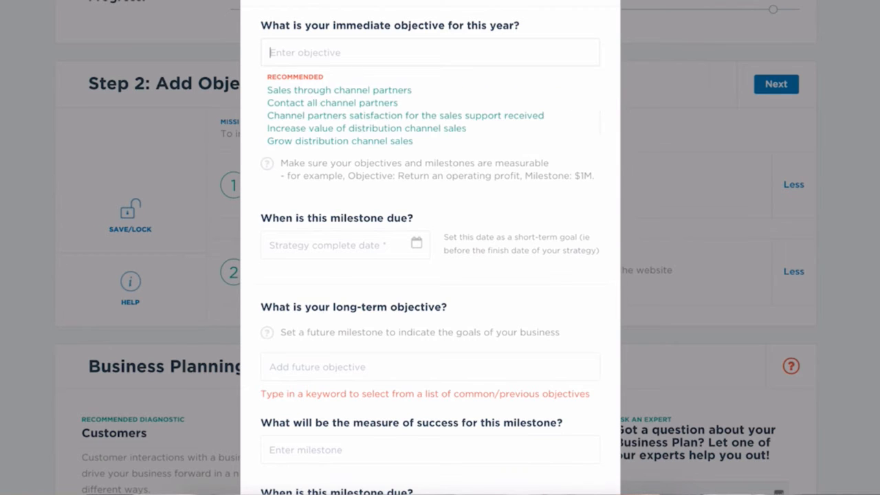
# - Look up immediate objectives with the keyword "channel" and choose the recommended "Increase value of distribution channel sales"
pyautogui.write('channel')
pyautogui.click(382, 132)
pyautogui.click(383, 136)
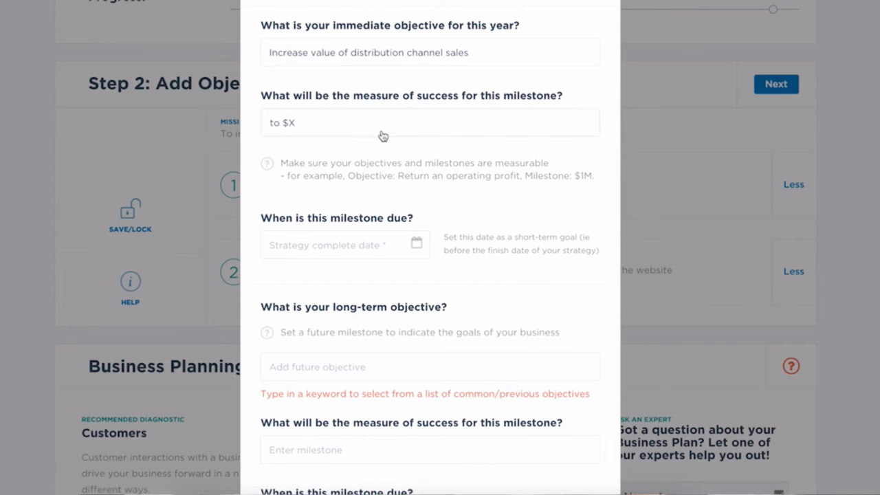
# - Replace the immediate milestone's measure of success with 100%
pyautogui.doubleClick(290, 123)
pyautogui.moveTo(294, 125); pyautogui.dragTo(273, 122)
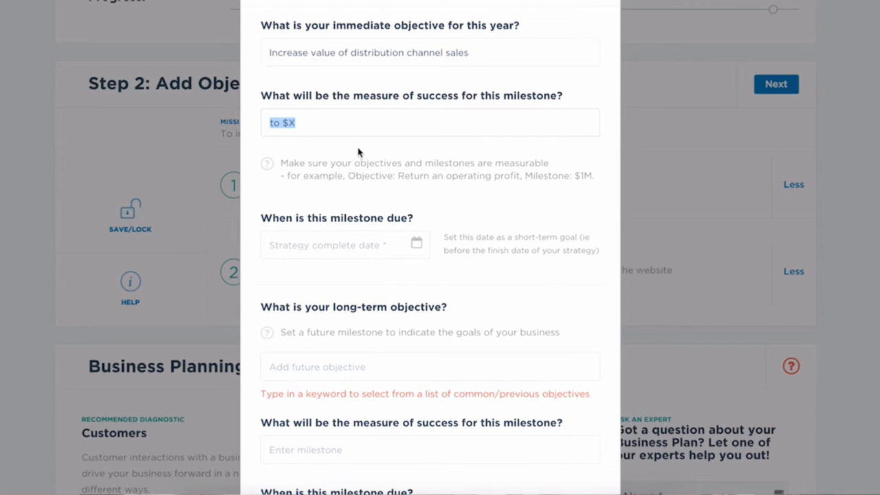
pyautogui.write('100%')
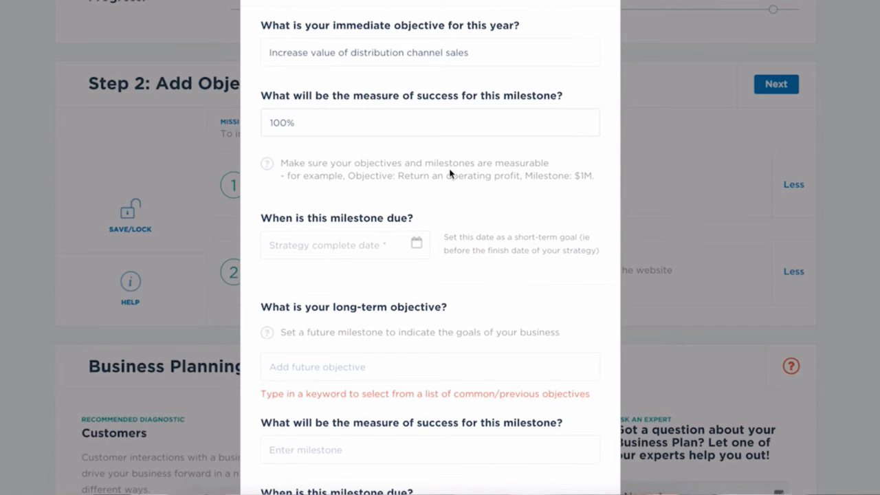
# - Set the immediate milestone's due date to 13/10/2017
pyautogui.scroll(-2, 451, 173)
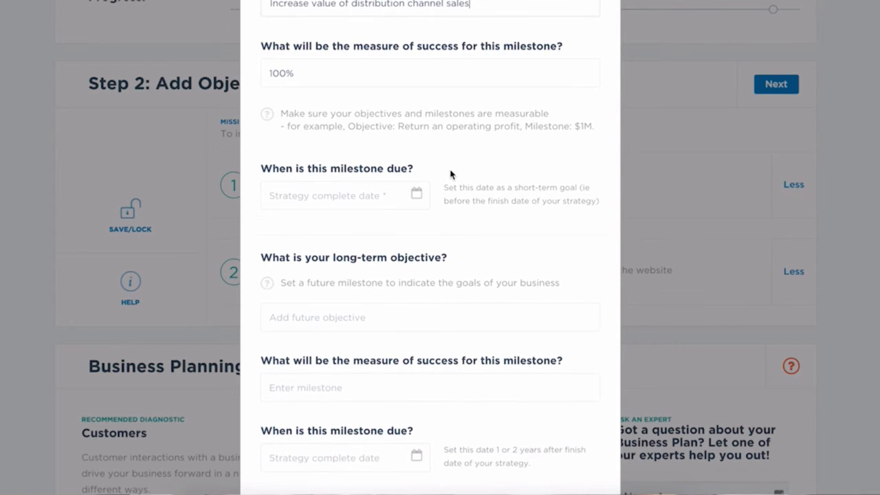
pyautogui.scroll(-3, 423, 150)
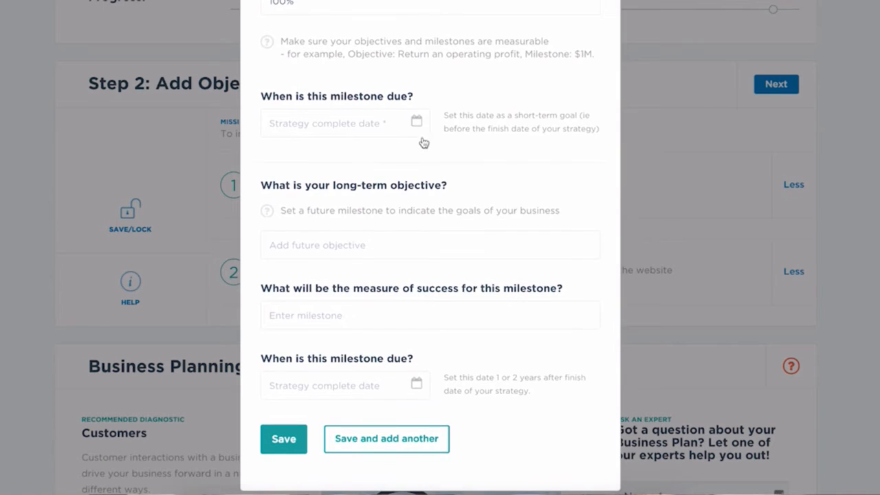
pyautogui.click(417, 122)
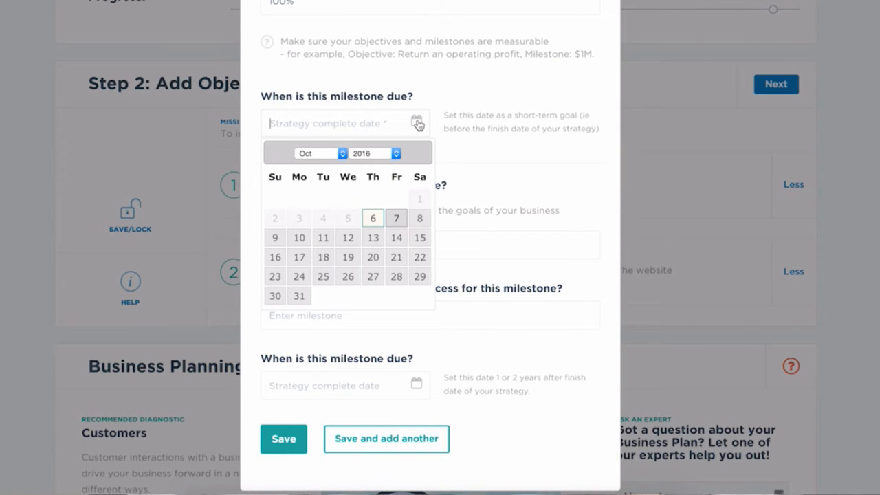
pyautogui.click(396, 155)
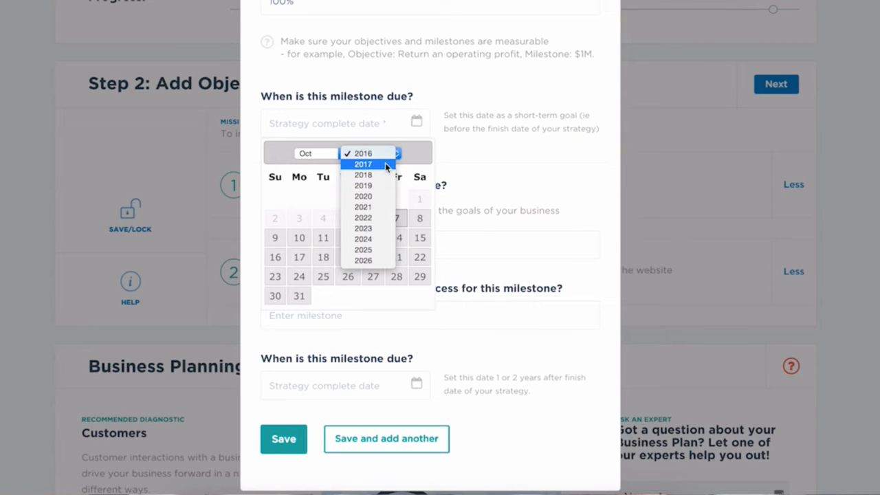
pyautogui.click(364, 164)
pyautogui.click(397, 218)
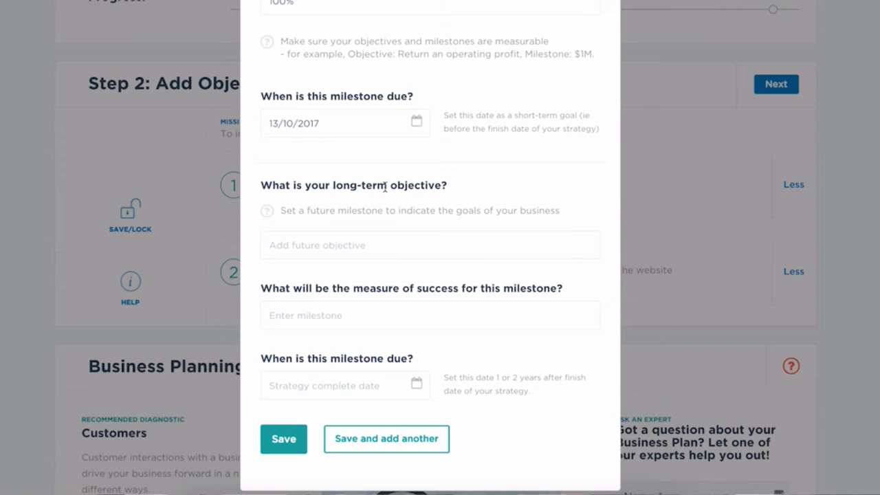
# - Enter "Have conversions" as the long-term objective and start filling in its measure of success
pyautogui.scroll(-1, 385, 189)
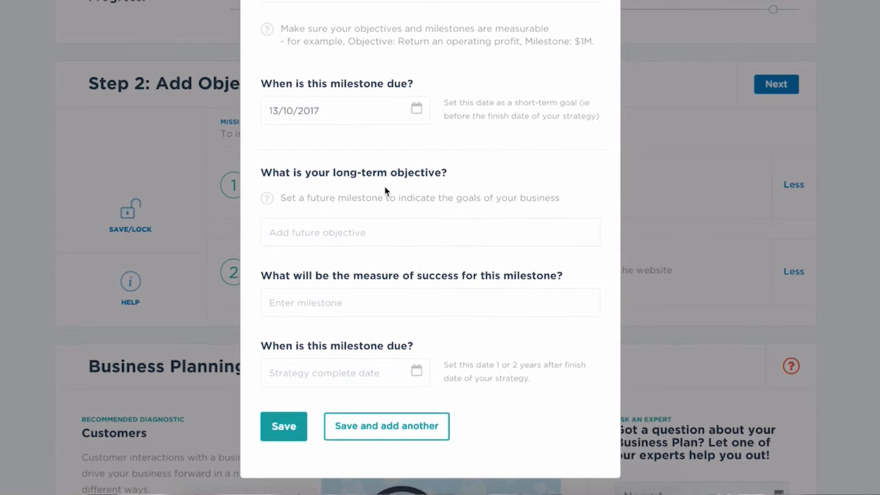
pyautogui.click(387, 231)
pyautogui.click(434, 238)
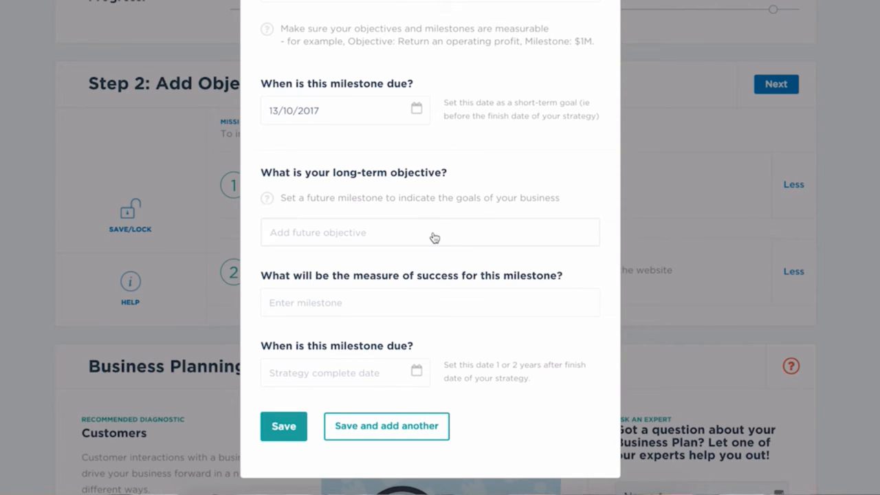
pyautogui.click(314, 238)
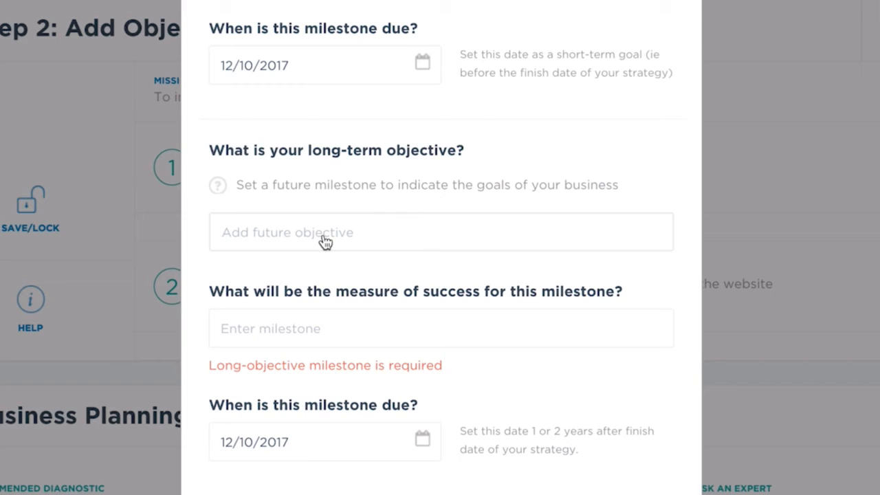
pyautogui.write('Con')
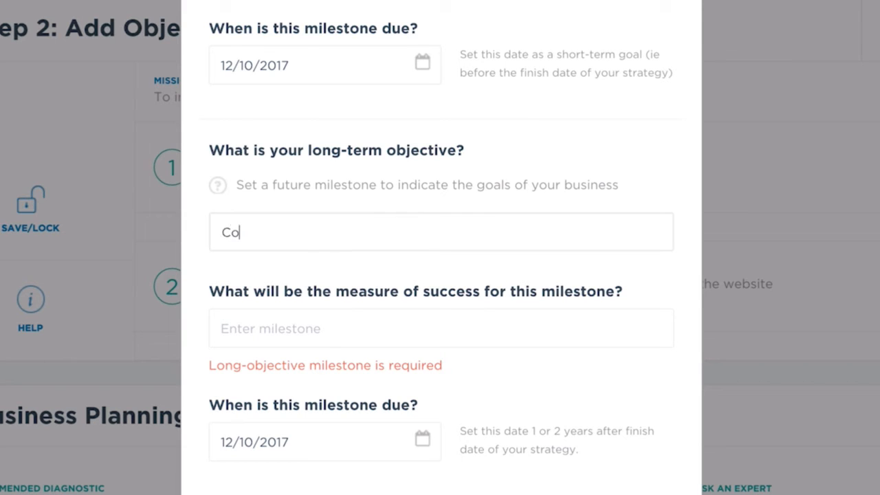
pyautogui.press('BackSpace')
pyautogui.press('BackSpace')
pyautogui.press('BackSpace')
pyautogui.write('Have conv')
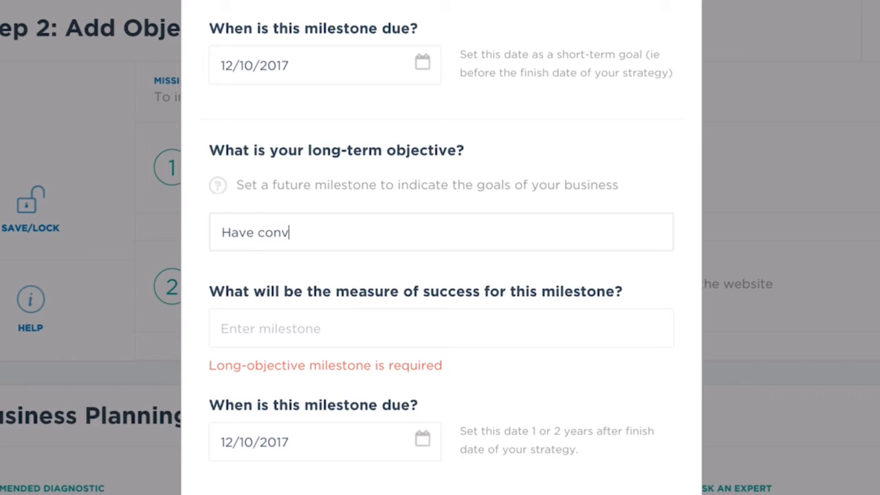
pyautogui.write('ersions')
pyautogui.click(222, 329)
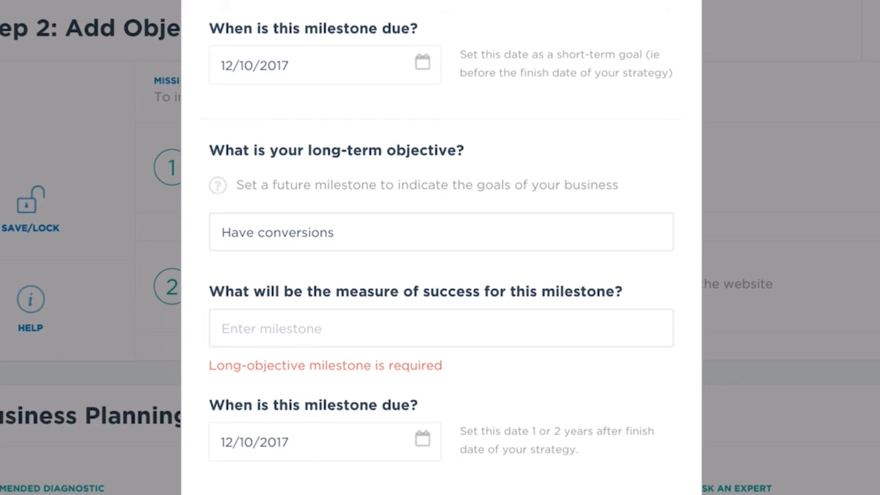
# - Enter "2 leads converted per day" as the long-term milestone's measure of success
pyautogui.click(335, 233)
pyautogui.write('2 lead')
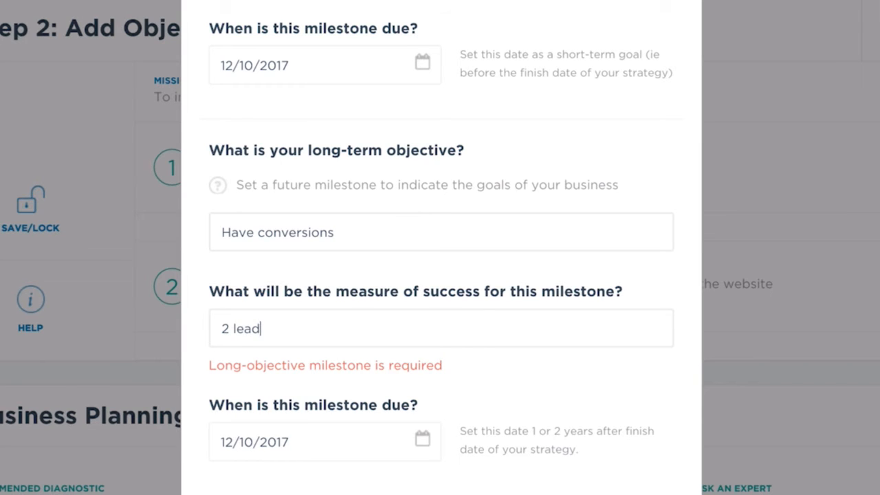
pyautogui.write('s')
pyautogui.press('BackSpace')
pyautogui.write('leads converted per day')
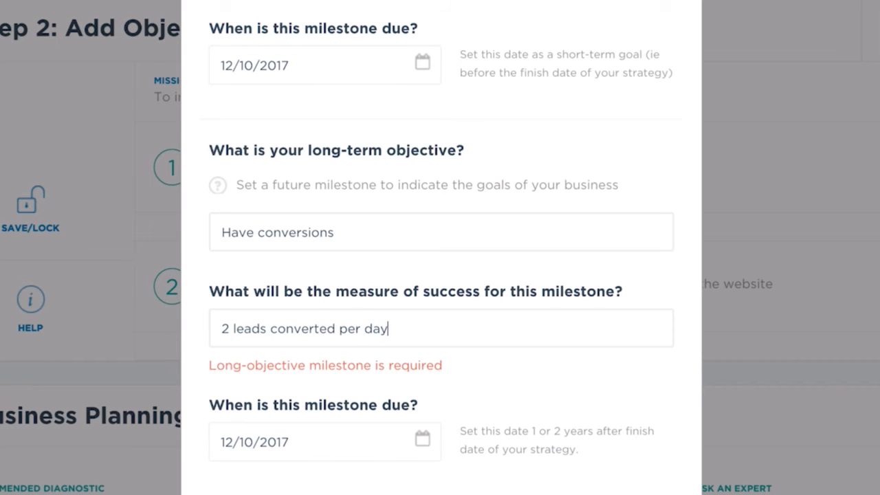
# - Try to save the objective with 12/10/2017 as the long-term milestone's due date
pyautogui.click(437, 446)
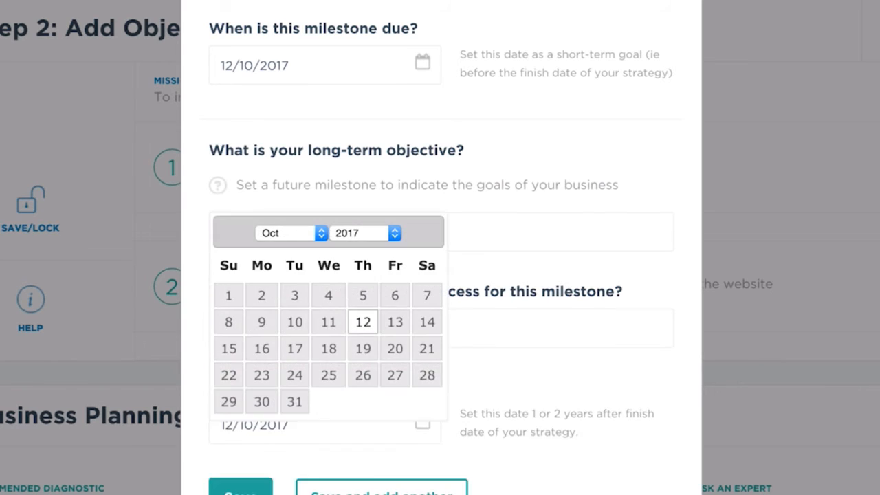
pyautogui.click(362, 322)
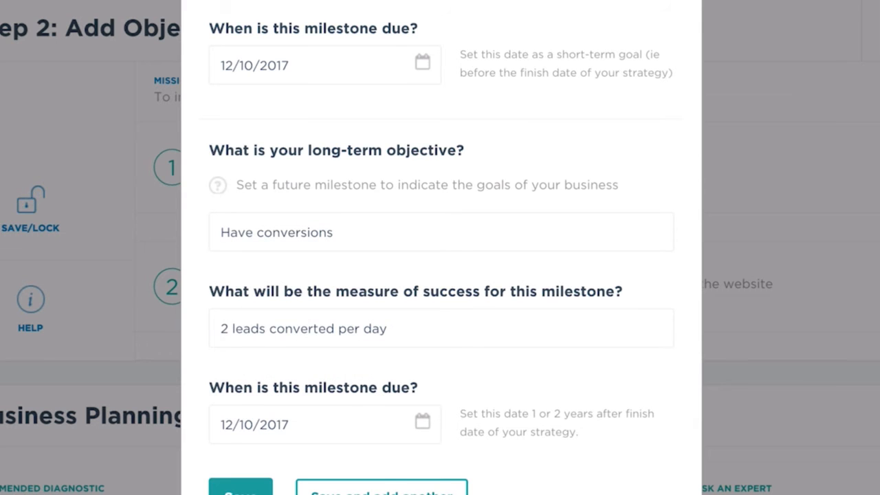
pyautogui.click(383, 493)
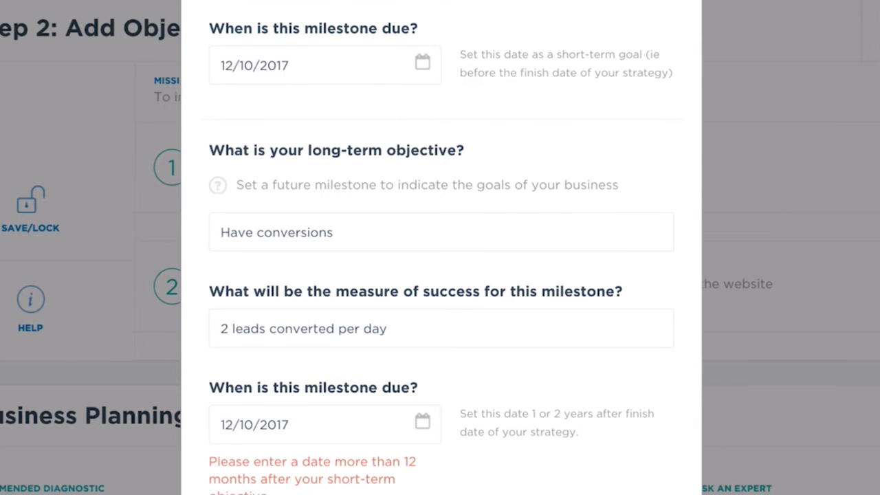
# - Try to move the long-term due date to October 2018 and save the objective
pyautogui.click(424, 422)
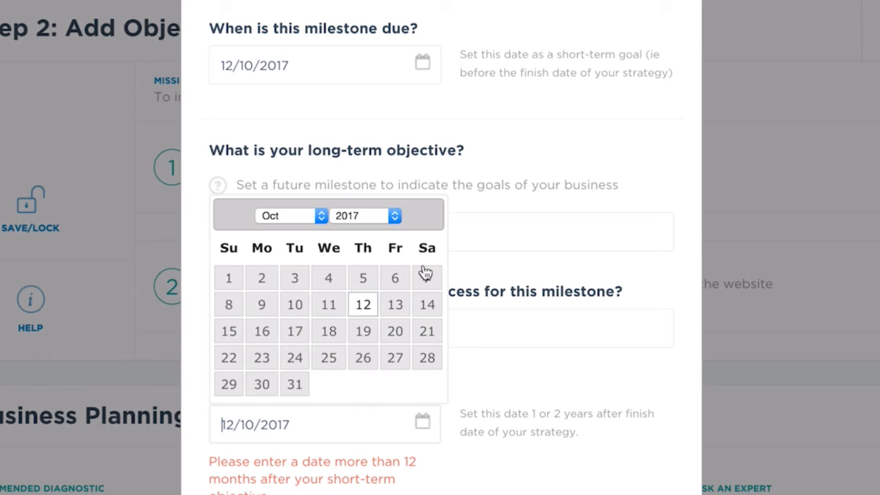
pyautogui.click(395, 217)
pyautogui.click(386, 231)
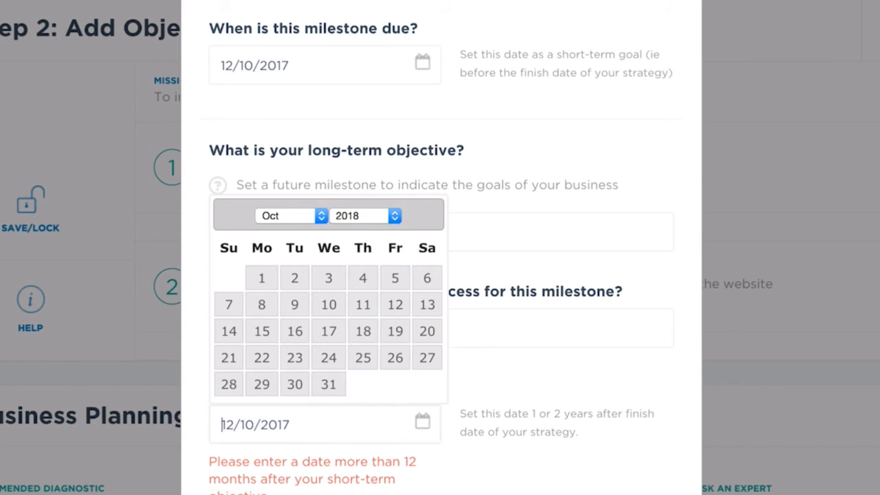
pyautogui.click(383, 493)
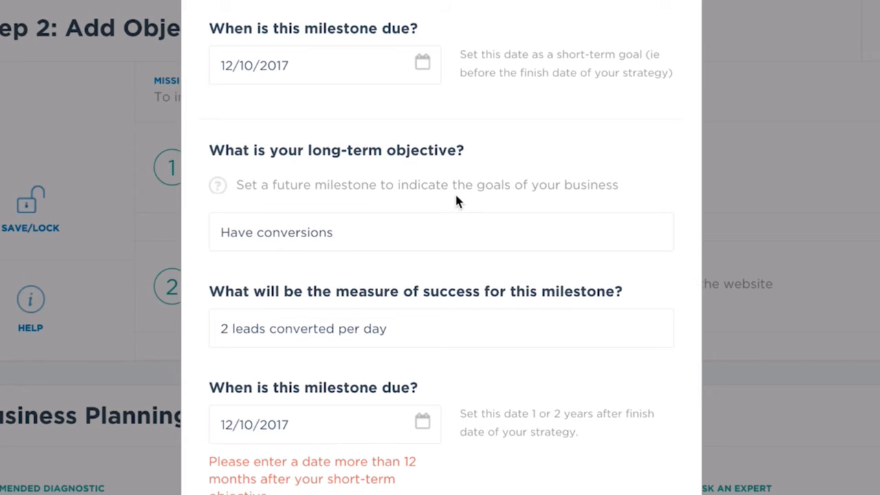
# - Set the long-term milestone's due date to 12/10/2018, then save the objective and start another one
pyautogui.click(423, 423)
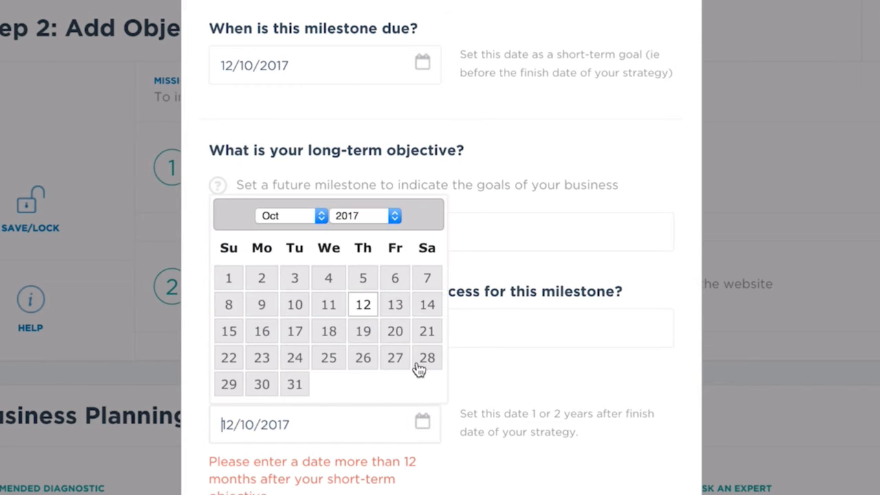
pyautogui.click(378, 227)
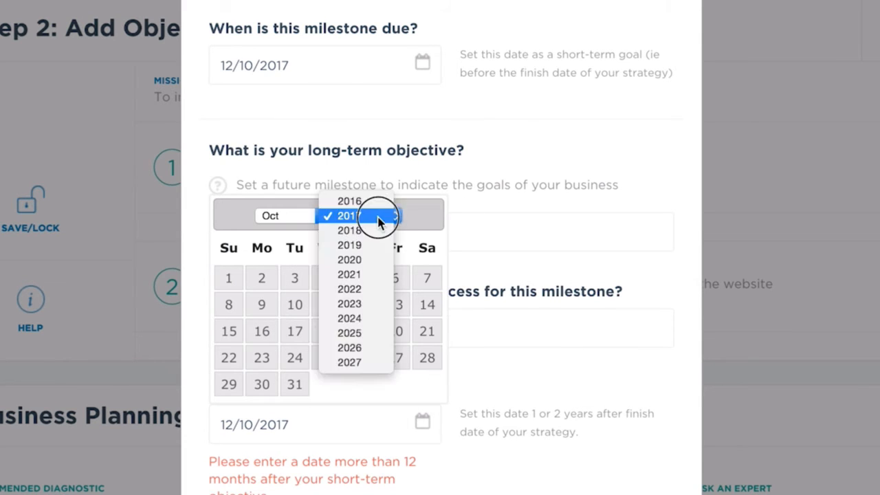
pyautogui.click(377, 232)
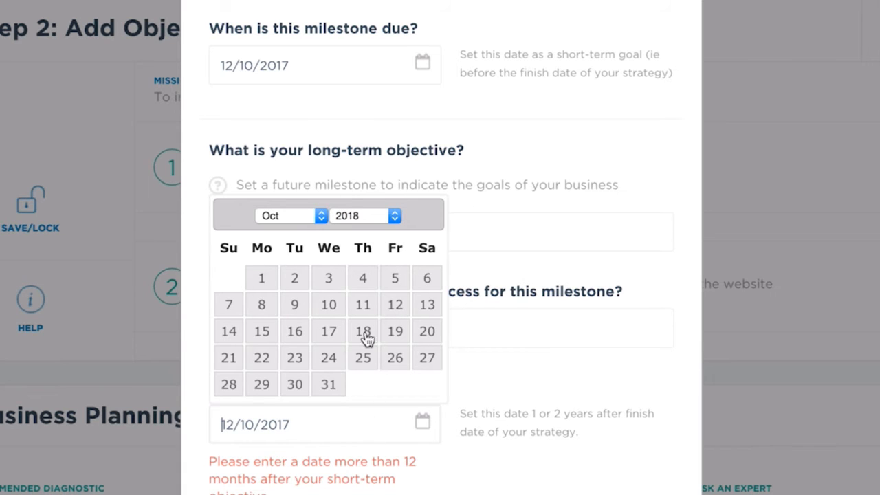
pyautogui.click(395, 304)
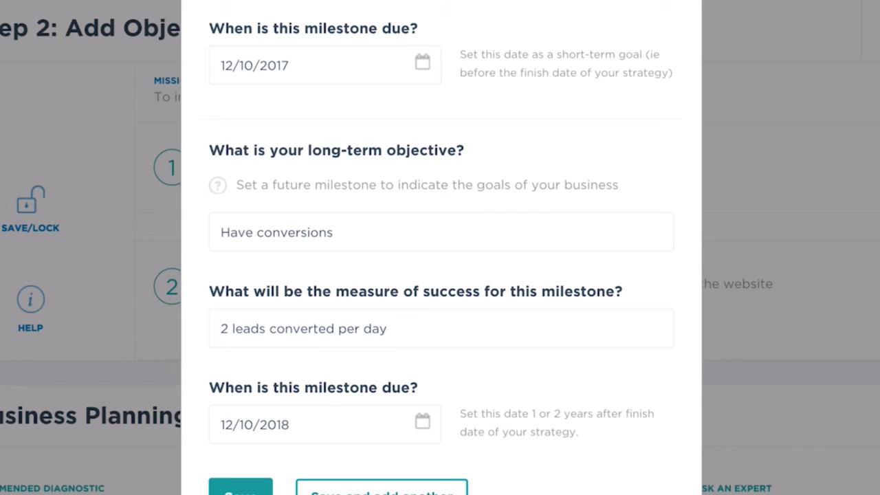
pyautogui.click(406, 487)
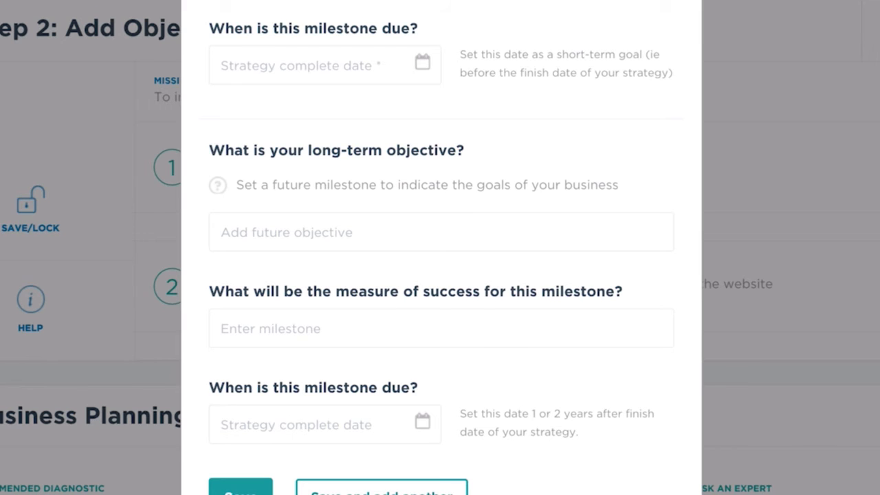
# - Look up immediate objectives with the keyword "channel" and choose the recommended "Grow distribution channel sales"
pyautogui.scroll(5, 328, 383)
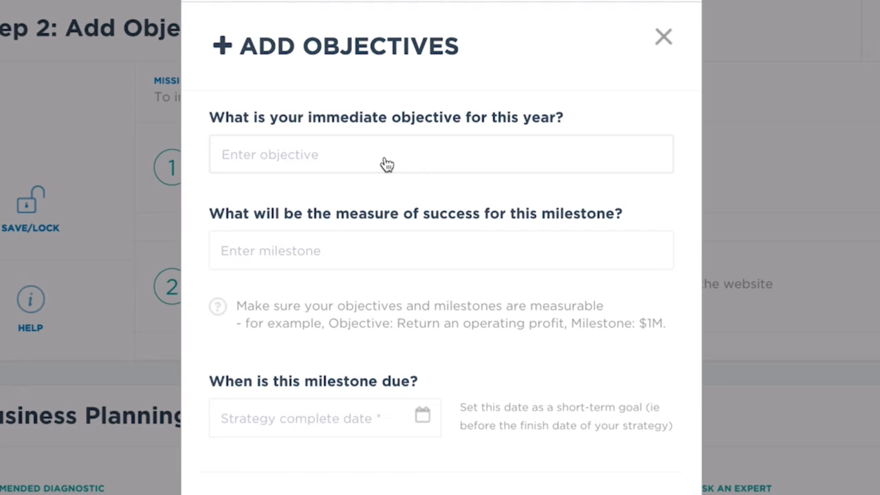
pyautogui.write('channel')
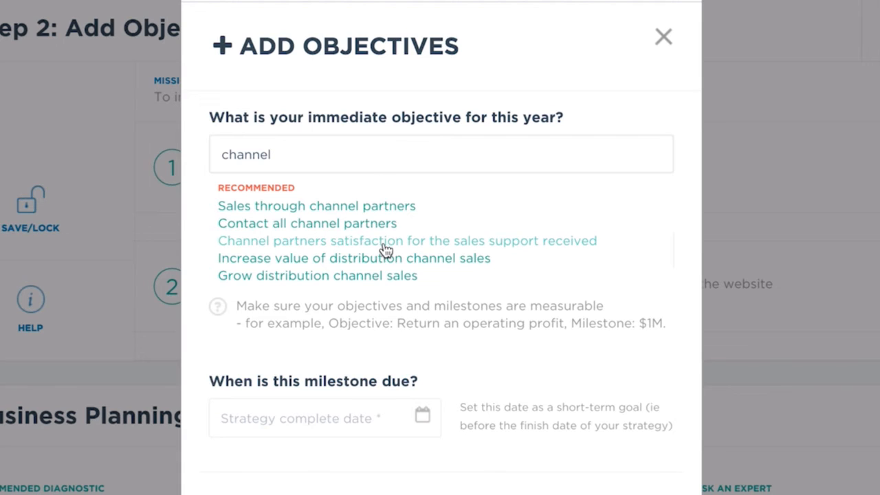
pyautogui.click(385, 277)
# - Replace the X placeholder in the immediate milestone's measure of success so it reads "by 100%"
pyautogui.click(419, 251)
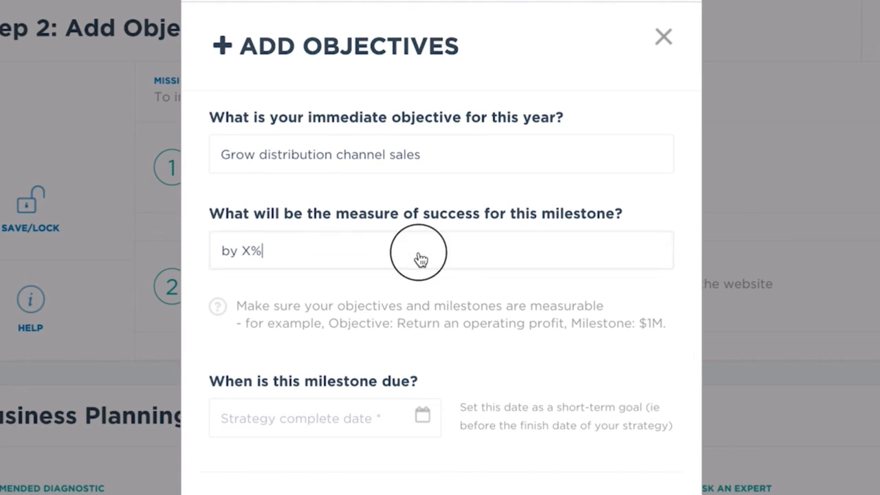
pyautogui.doubleClick(247, 253)
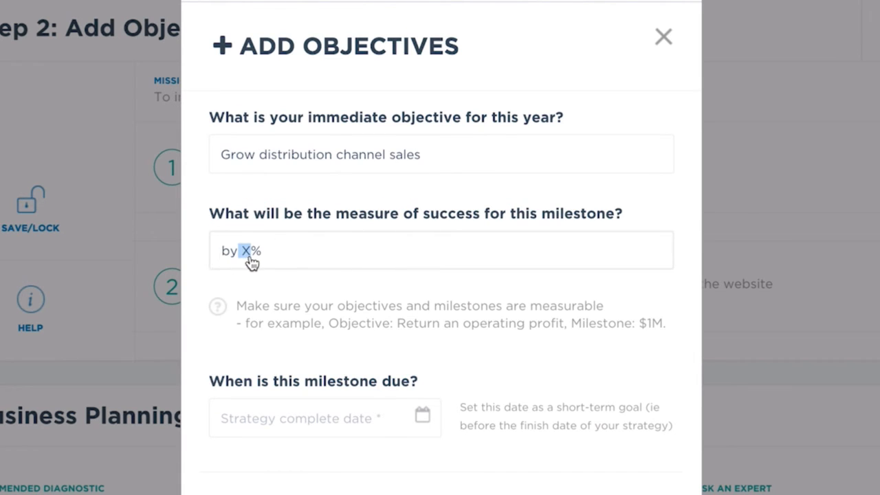
pyautogui.press('BackSpace')
pyautogui.write('100')
# - Set the immediate milestone's due date to 12/10/2016
pyautogui.scroll(-1, 436, 304)
pyautogui.scroll(-5, 436, 304)
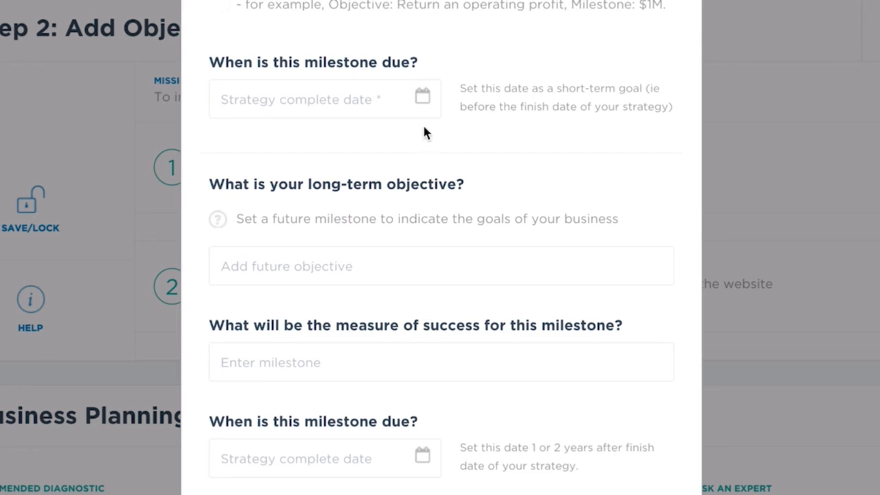
pyautogui.click(423, 97)
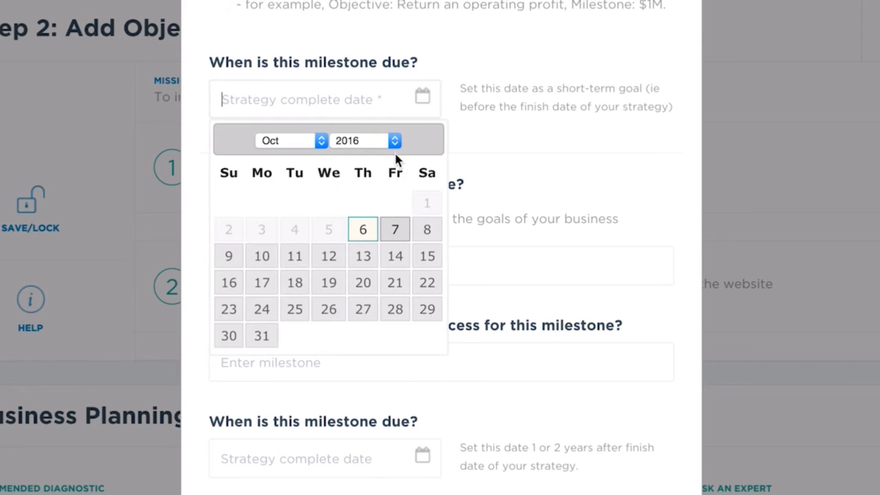
pyautogui.scroll(5, 394, 161)
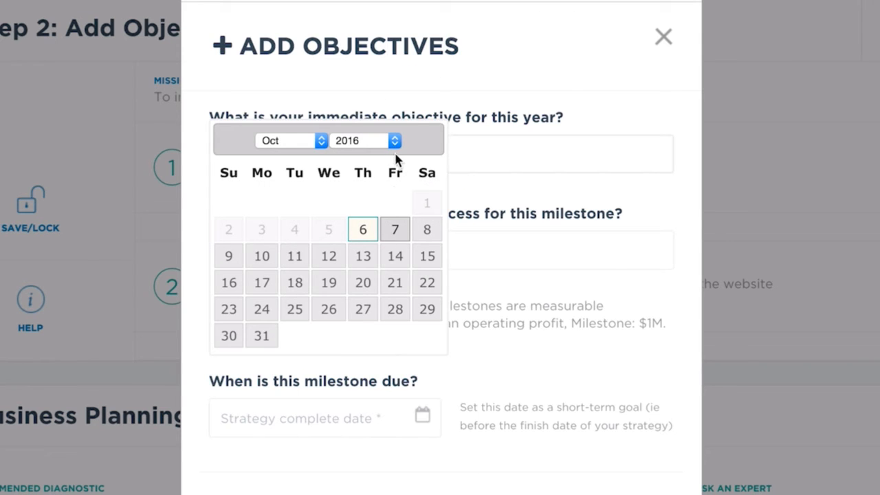
pyautogui.click(331, 260)
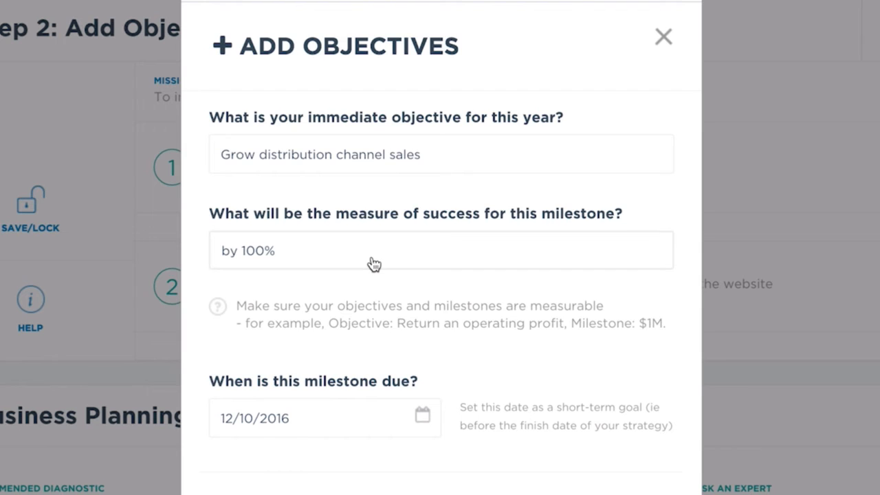
# - Enter a long-term objective for good online conversions in the new objective
pyautogui.scroll(-3, 373, 263)
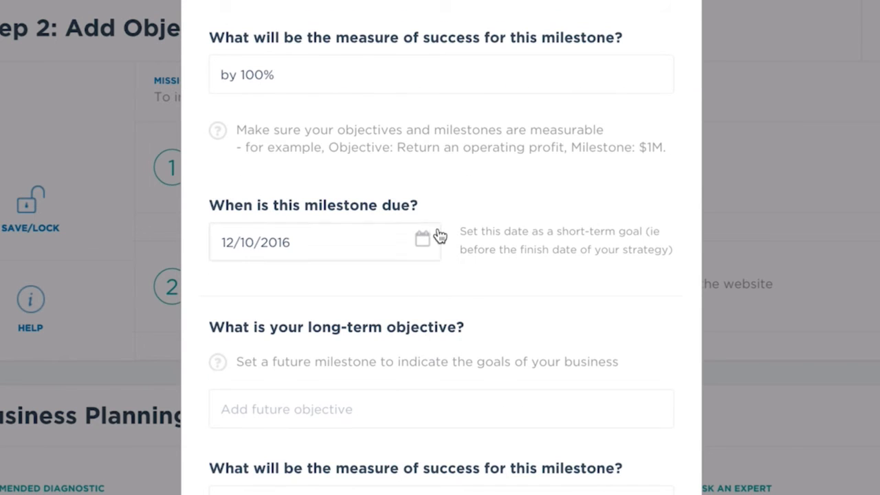
pyautogui.click(407, 410)
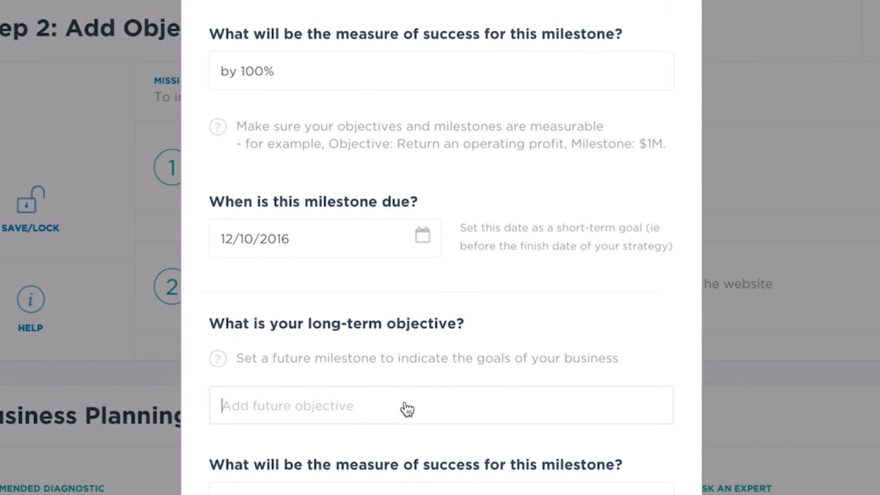
pyautogui.scroll(-3, 406, 405)
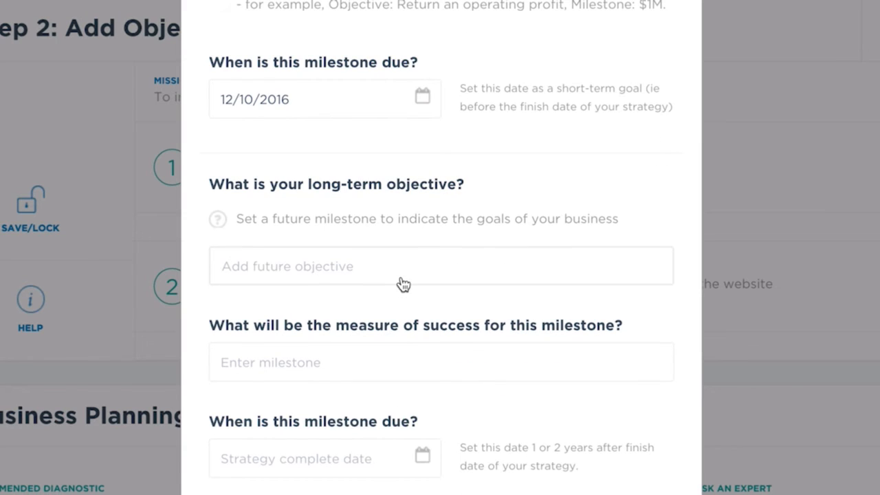
pyautogui.scroll(-1, 406, 278)
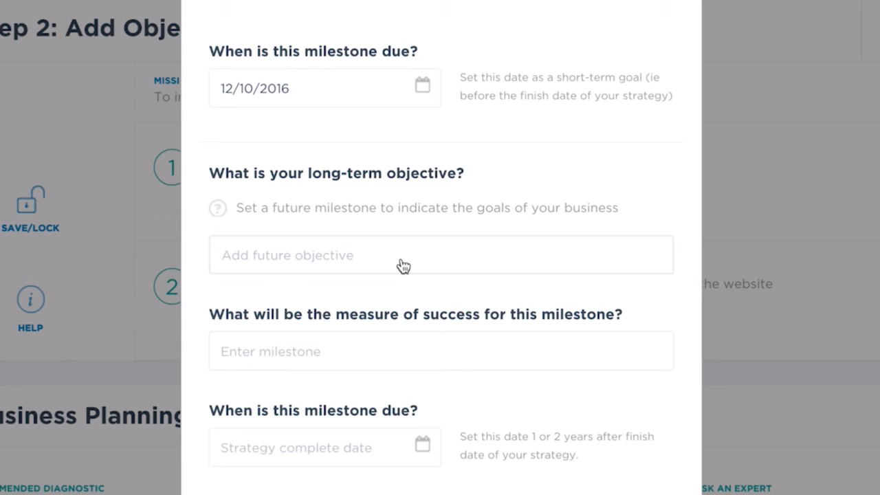
pyautogui.write('Goo')
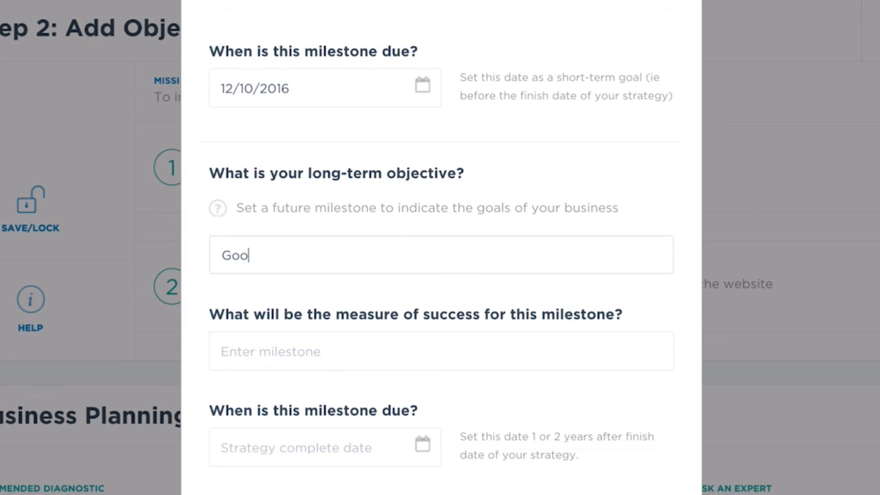
pyautogui.write('d oli')
pyautogui.write('nline')
pyautogui.write(' conversio')
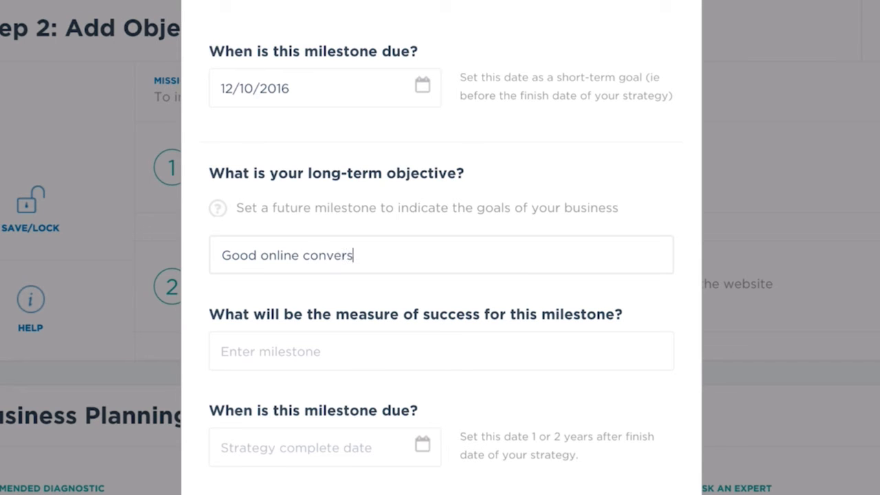
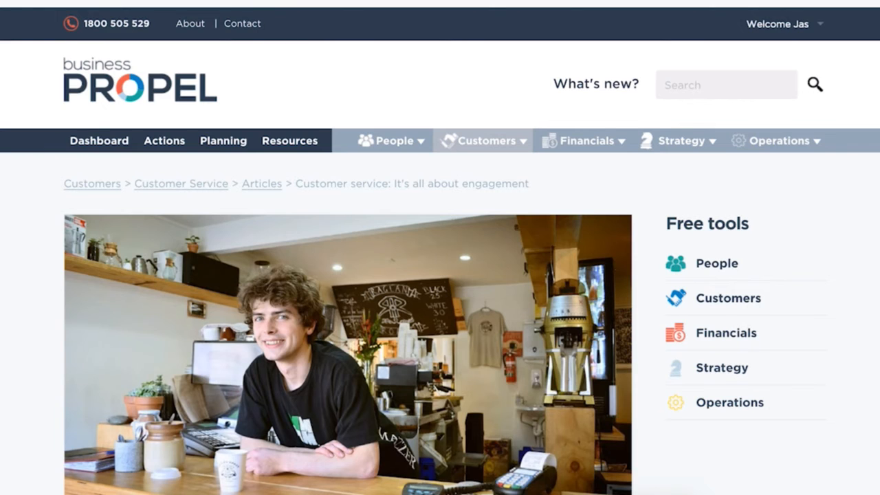
# - Return from the customer service article to the Marketing Plan 2016 and advance it to the Link Actions stage
pyautogui.scroll(-15, 374, 261)
pyautogui.scroll(-10, 374, 261)
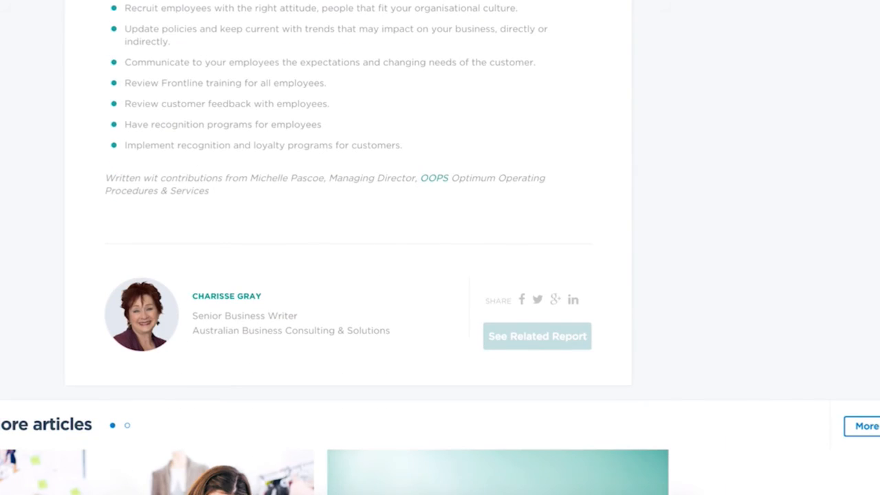
pyautogui.hotkey('ctrl', 'shift', 'Tab')
pyautogui.scroll(10, 520, 289)
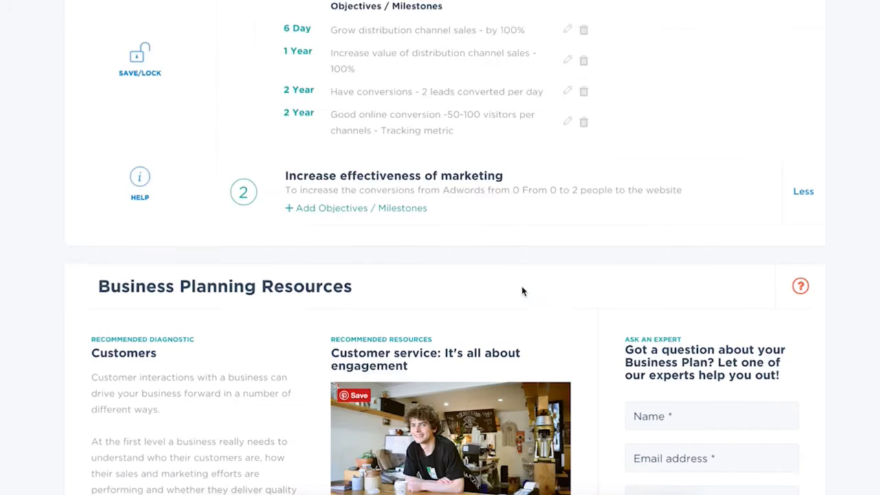
pyautogui.click(791, 376)
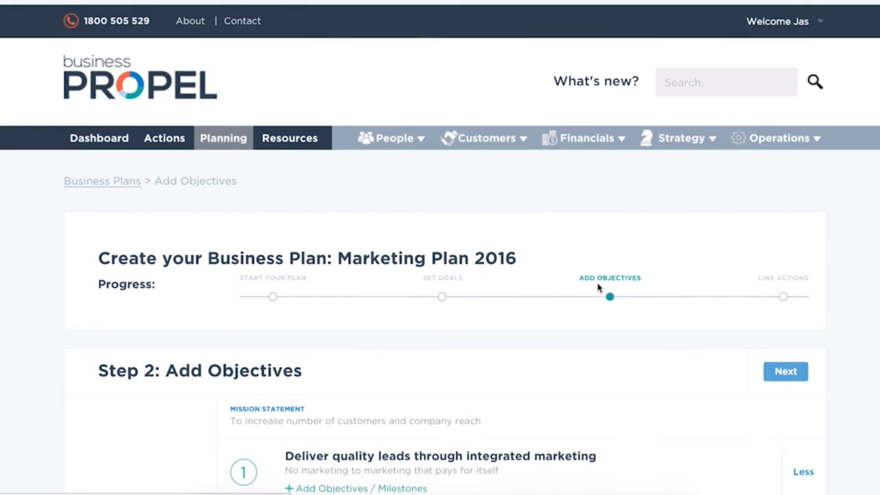
pyautogui.scroll(-4, 595, 293)
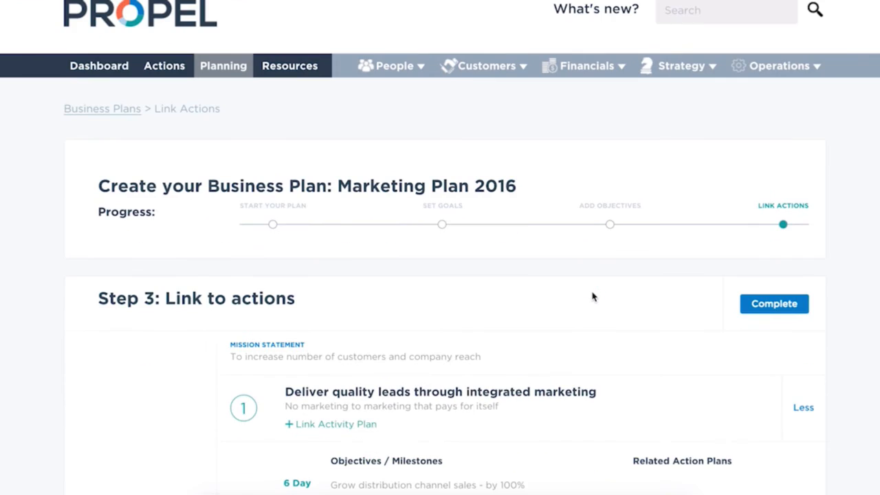
pyautogui.scroll(-1, 593, 296)
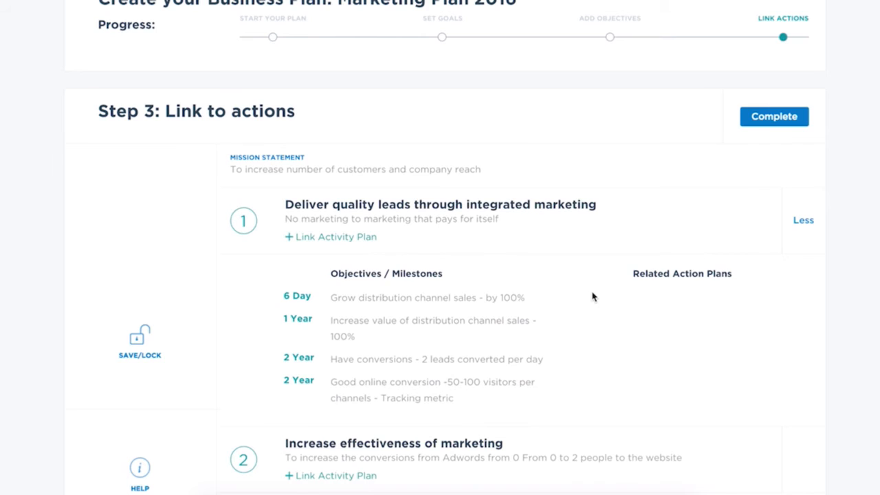
# - Examine the Customers results page, including its area scores, the Marketing report link and the action plan tasks
pyautogui.click(326, 240)
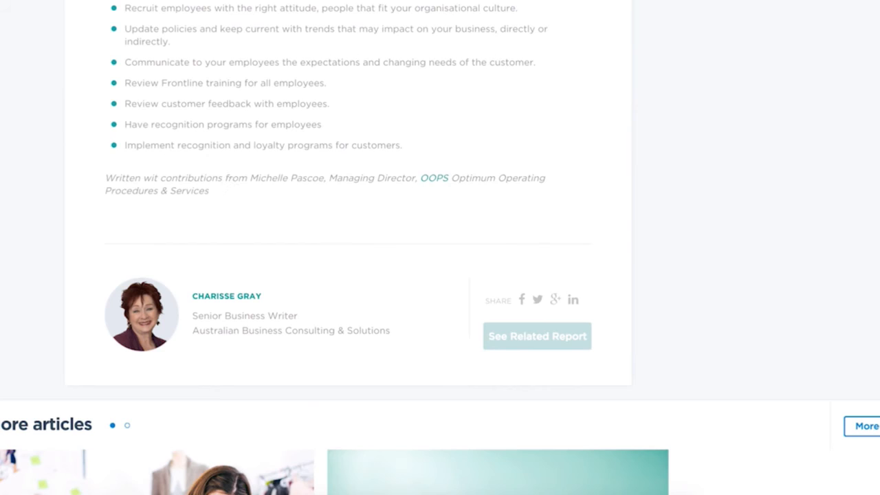
pyautogui.scroll(15, 232, 181)
pyautogui.click(115, 142)
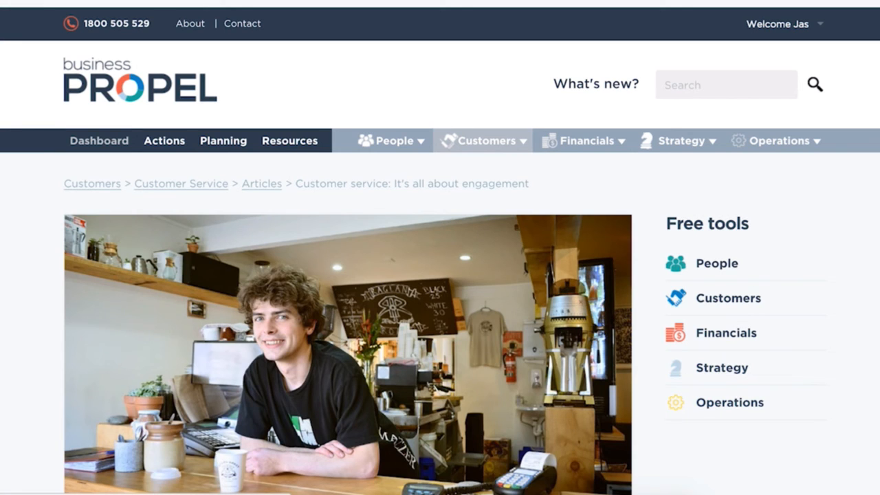
pyautogui.scroll(-3, 430, 363)
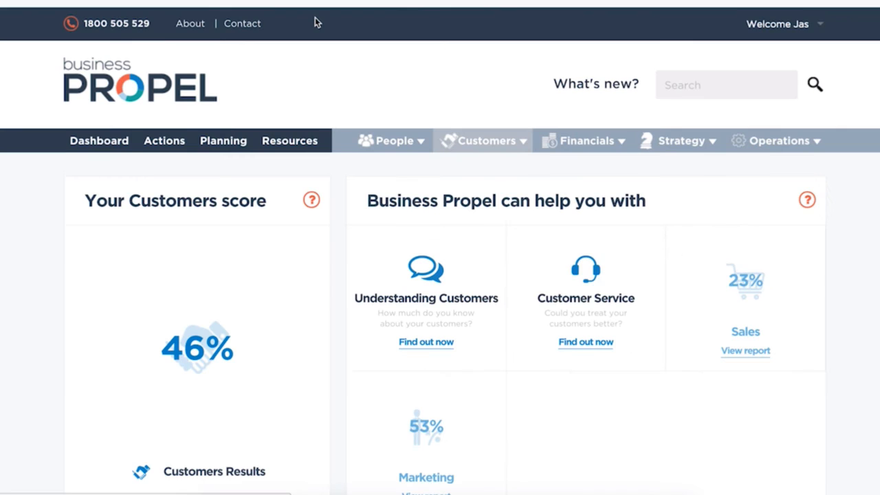
pyautogui.scroll(-1, 471, 167)
pyautogui.scroll(-1, 617, 308)
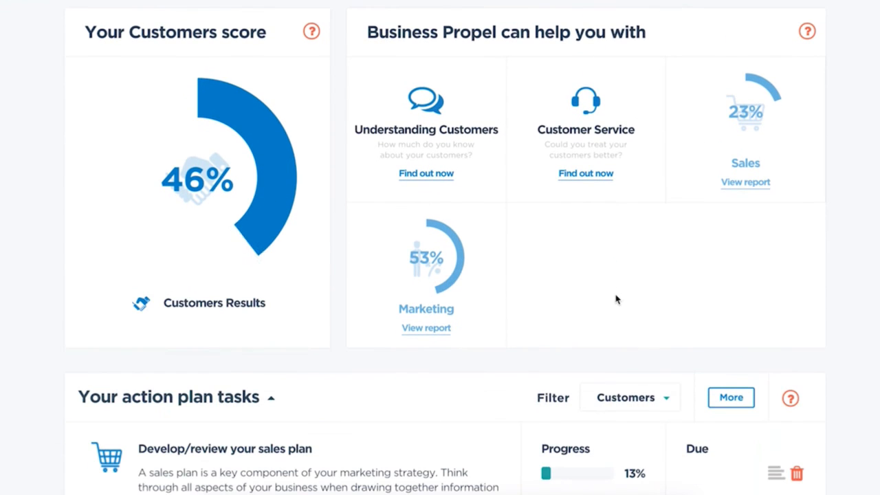
pyautogui.click(423, 333)
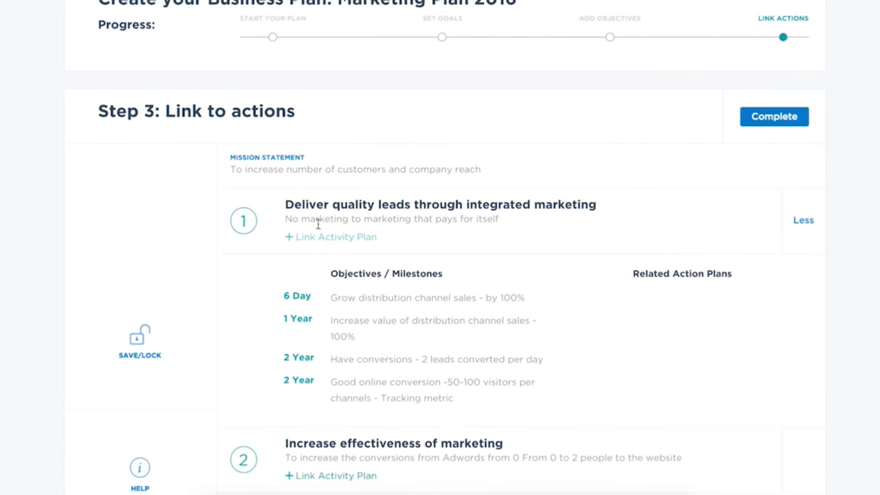
# - Start linking an action plan to the goal "Deliver quality leads through integrated marketing" with the category Customers
pyautogui.click(317, 240)
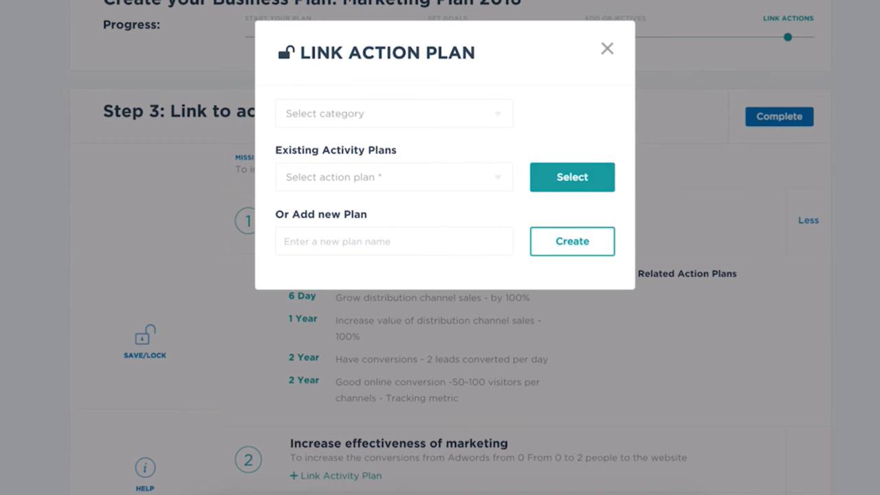
pyautogui.click(434, 118)
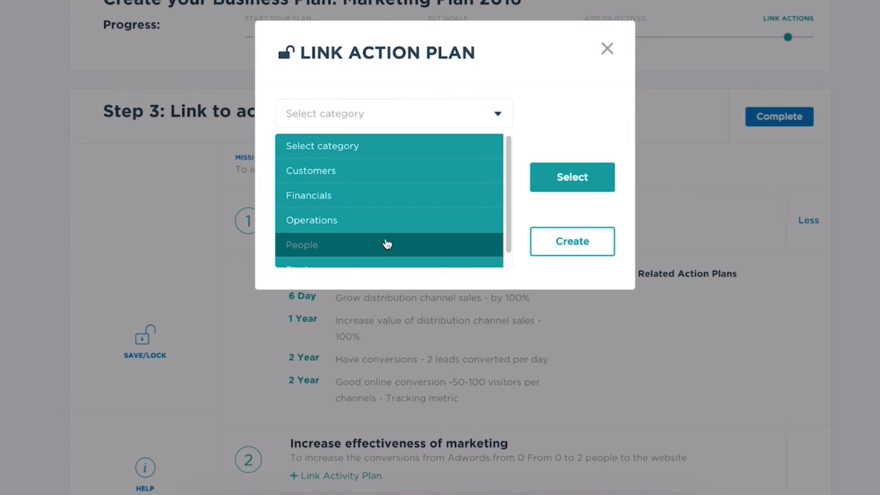
pyautogui.click(389, 172)
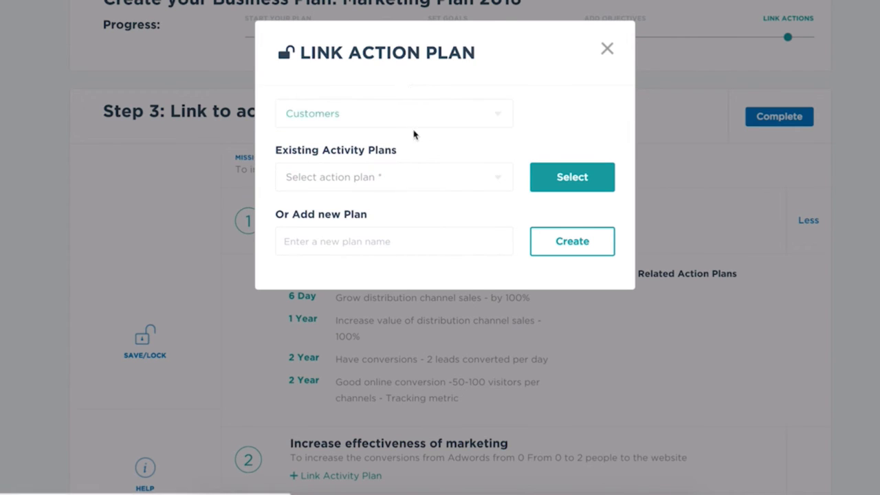
# - Look through the existing Customers activity plans available for linking to the first goal
pyautogui.click(407, 178)
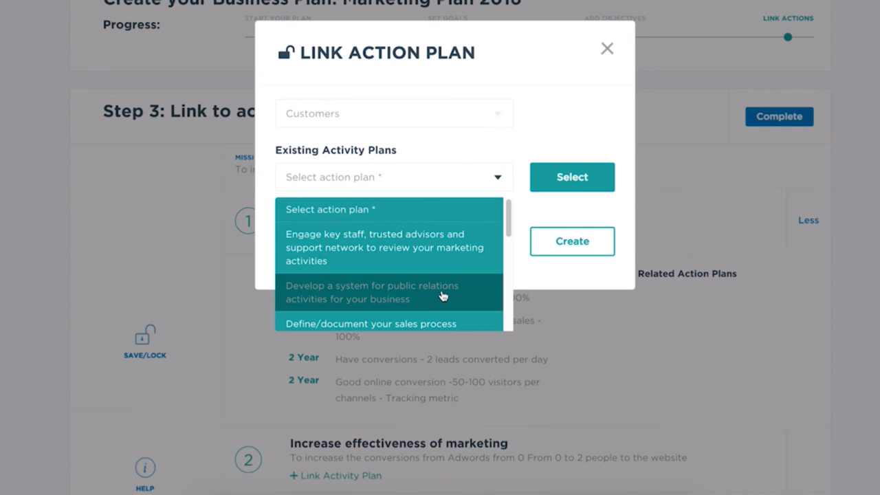
pyautogui.scroll(-1, 442, 264)
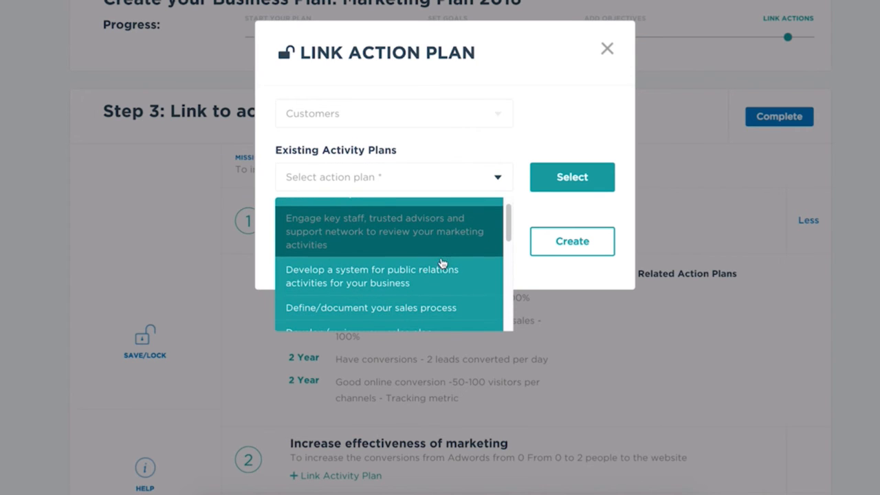
pyautogui.scroll(-1, 447, 299)
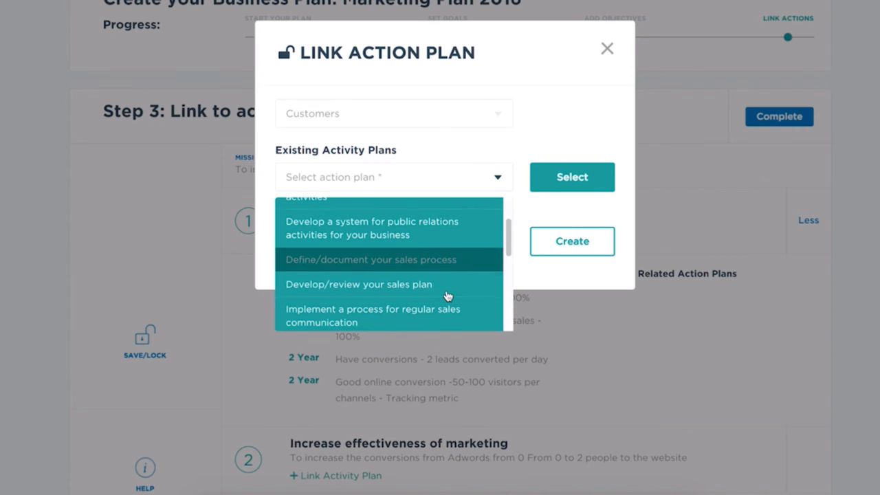
pyautogui.scroll(-3, 447, 296)
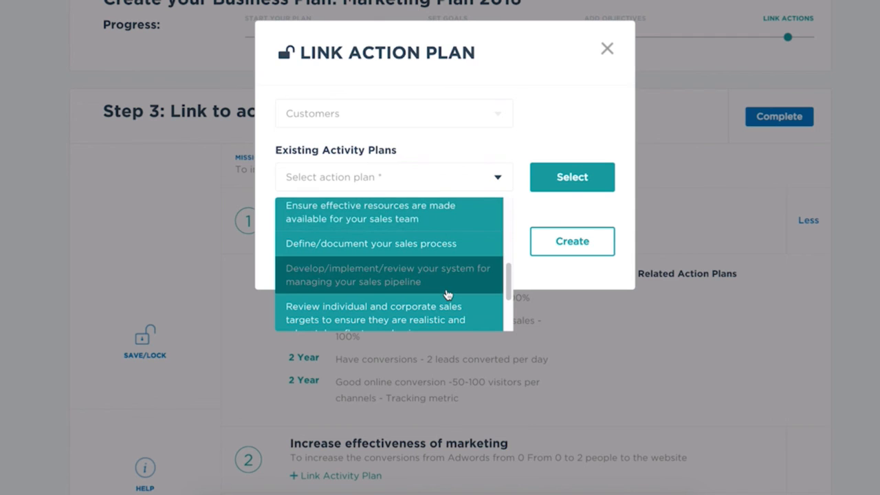
pyautogui.scroll(-3, 447, 296)
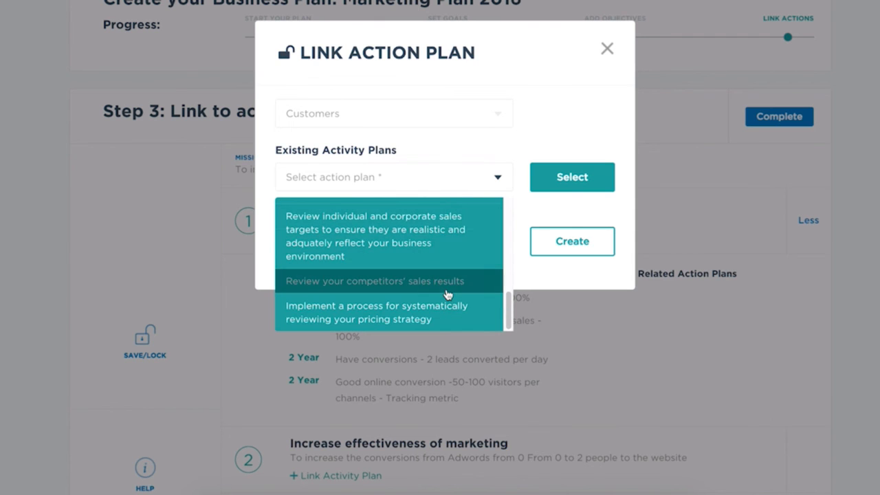
pyautogui.click(383, 179)
pyautogui.click(383, 179)
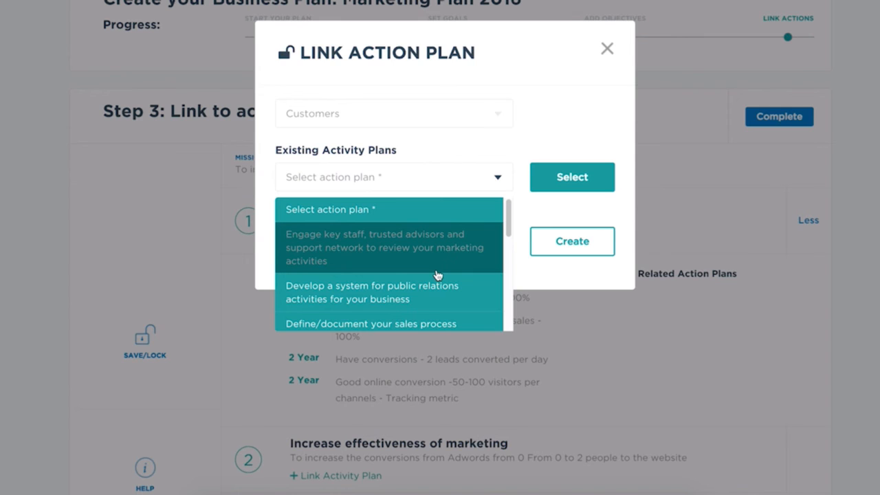
pyautogui.scroll(-4, 437, 275)
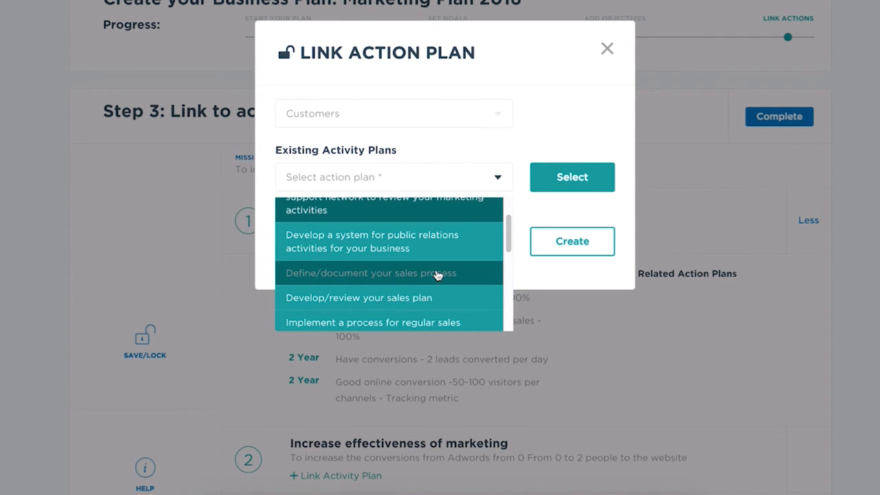
pyautogui.scroll(-3, 437, 275)
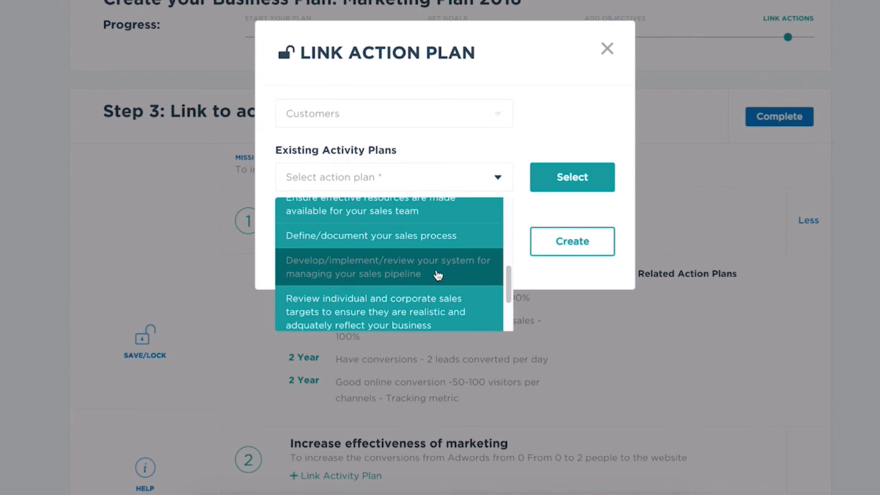
pyautogui.scroll(-3, 437, 275)
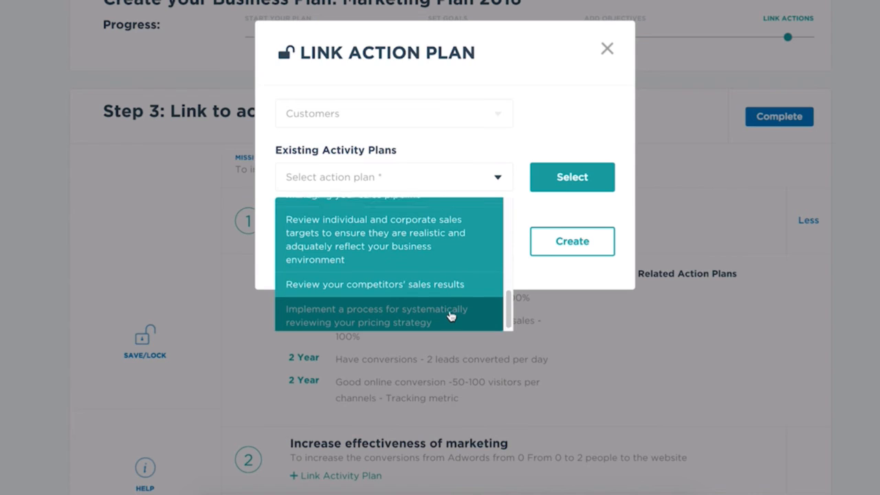
# - Link the existing plan "Develop a system for public relations activities for your business" to the first goal and close the dialog
pyautogui.scroll(10, 450, 315)
pyautogui.click(438, 311)
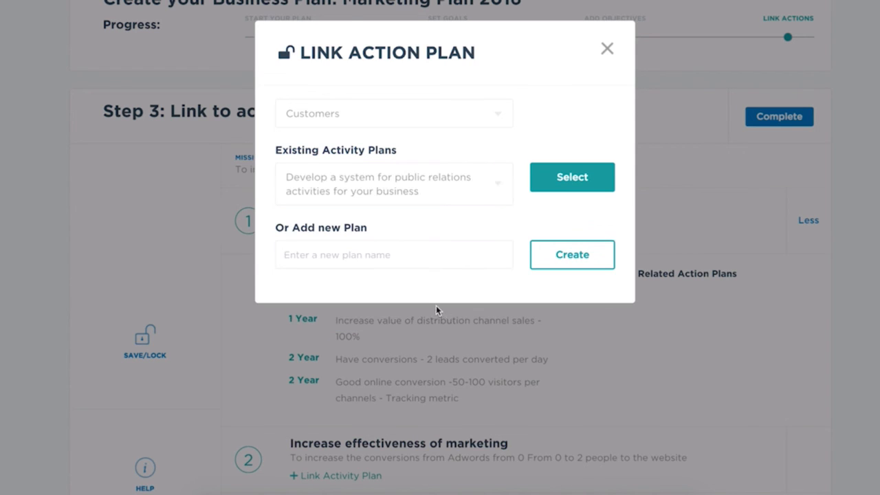
pyautogui.click(572, 189)
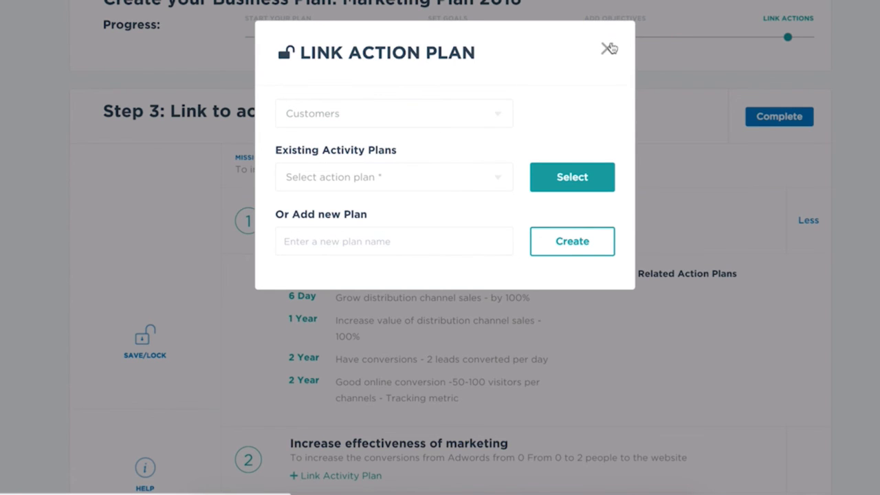
pyautogui.click(609, 48)
pyautogui.scroll(-2, 491, 358)
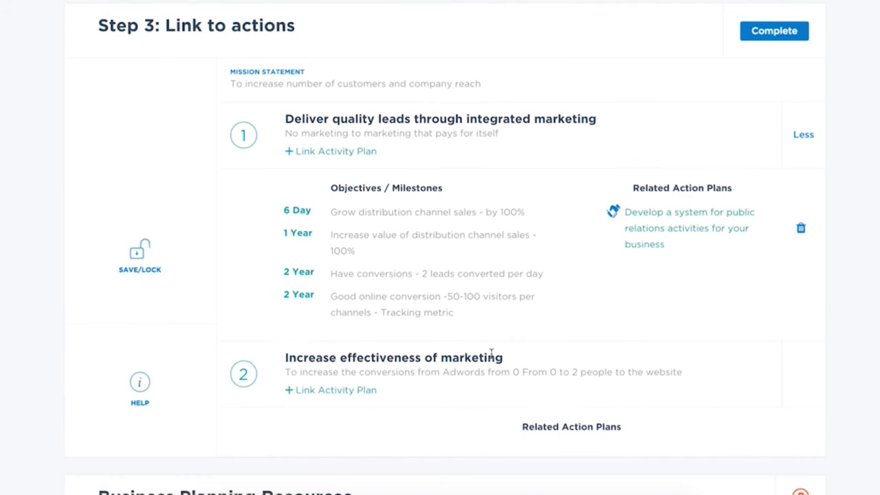
# - Link the Customers plan "Engage key staff, trusted advisors and support network to review your marketing activities" to the first goal as well
pyautogui.click(315, 152)
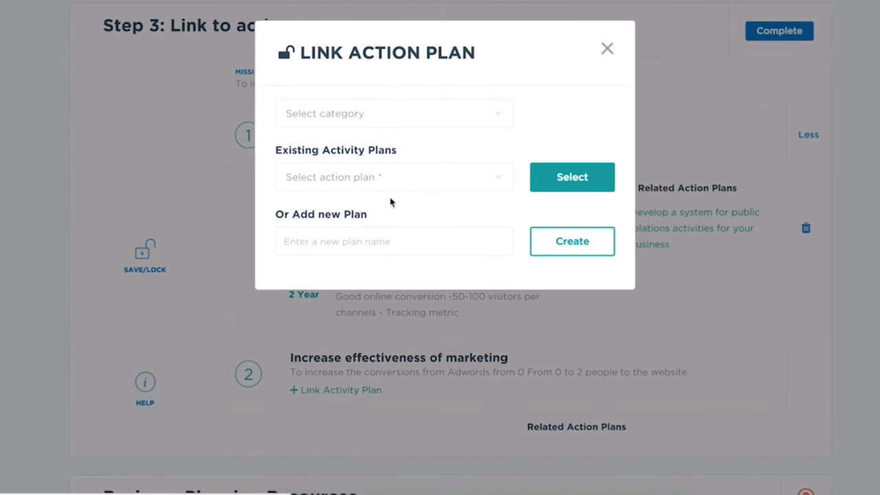
pyautogui.click(413, 114)
pyautogui.click(379, 184)
pyautogui.click(375, 180)
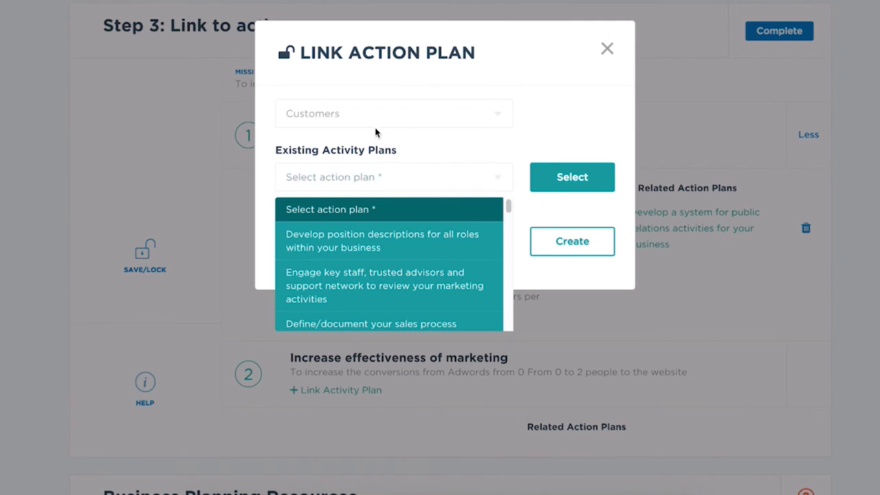
pyautogui.click(378, 295)
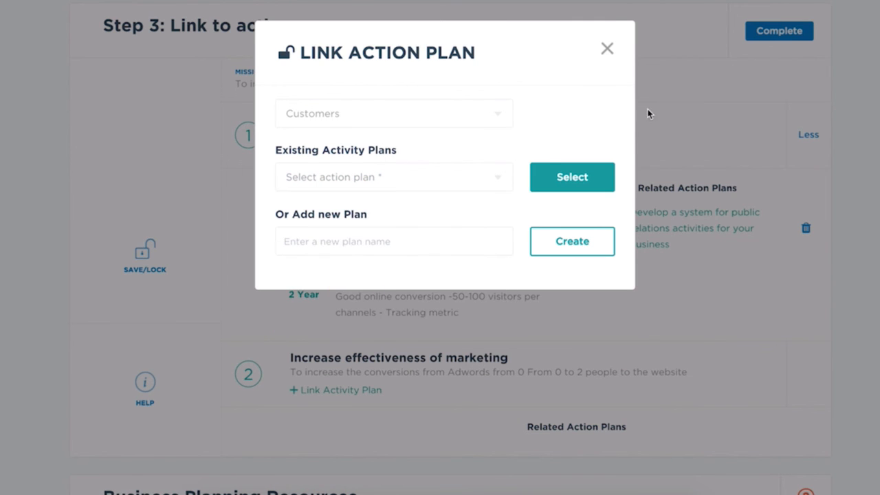
pyautogui.click(442, 187)
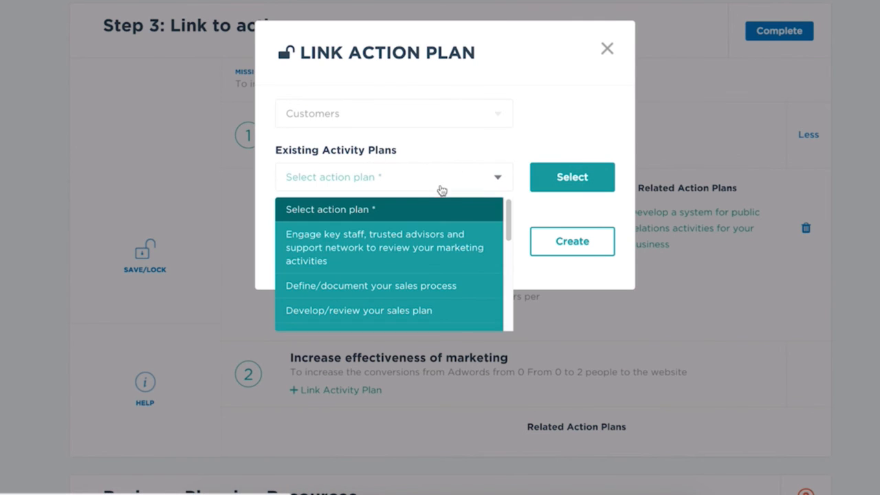
pyautogui.click(433, 249)
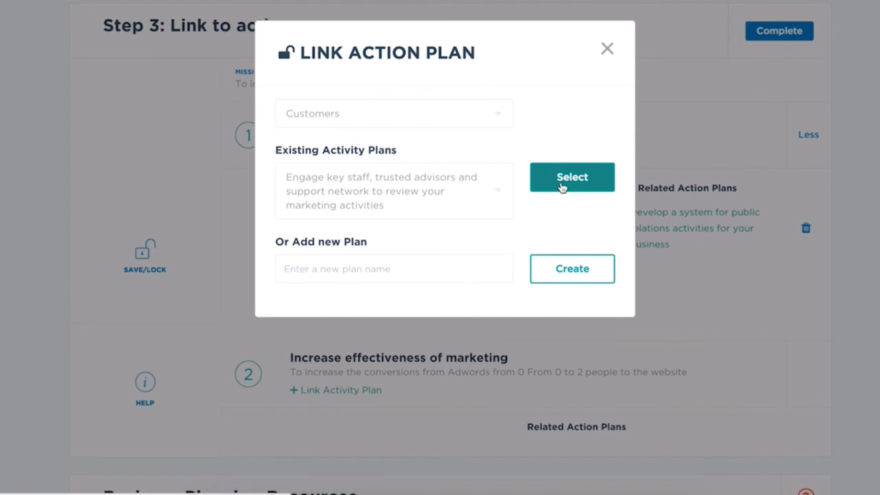
pyautogui.click(562, 185)
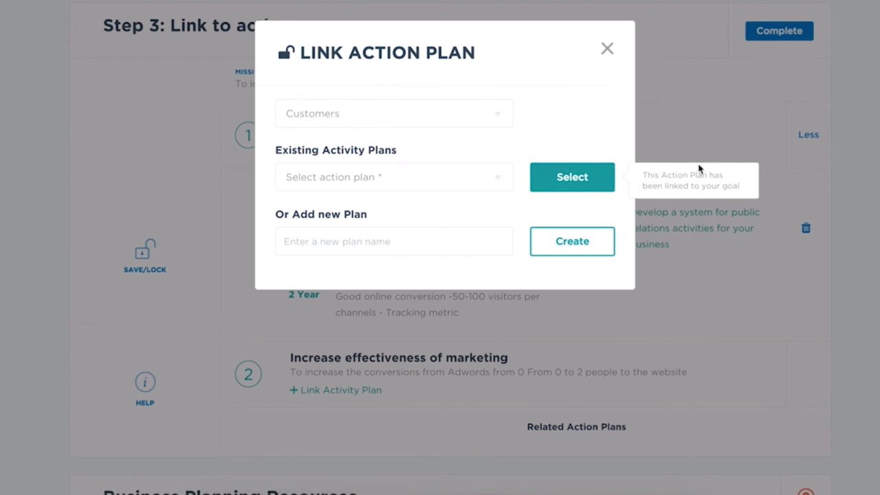
pyautogui.click(607, 48)
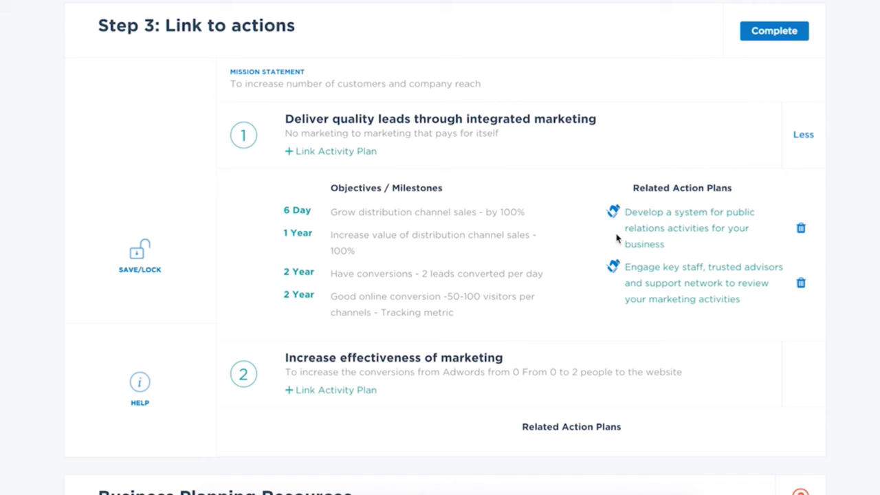
# - Check the action plans linked to the goals and complete the Marketing Plan 2016
pyautogui.scroll(-1, 617, 239)
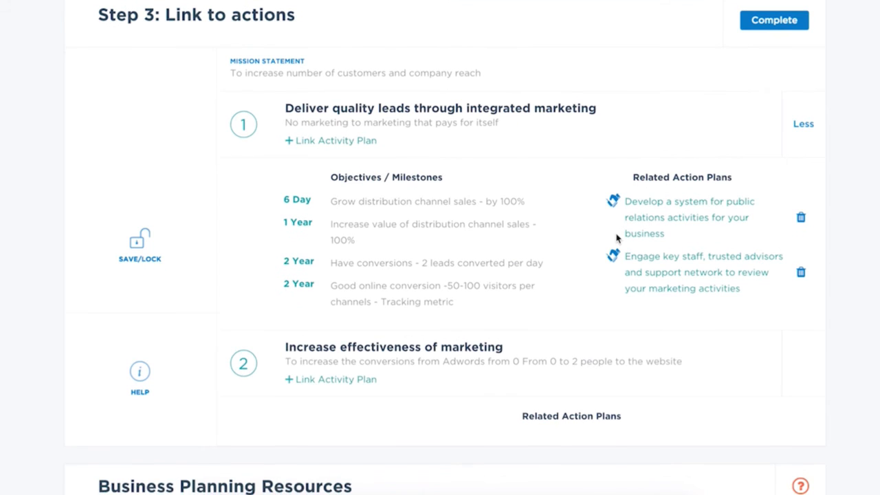
pyautogui.scroll(1, 617, 238)
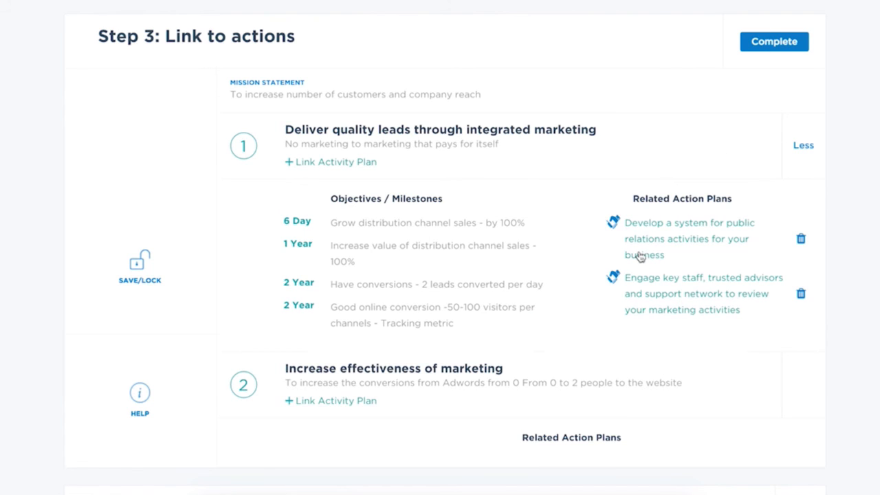
pyautogui.click(757, 41)
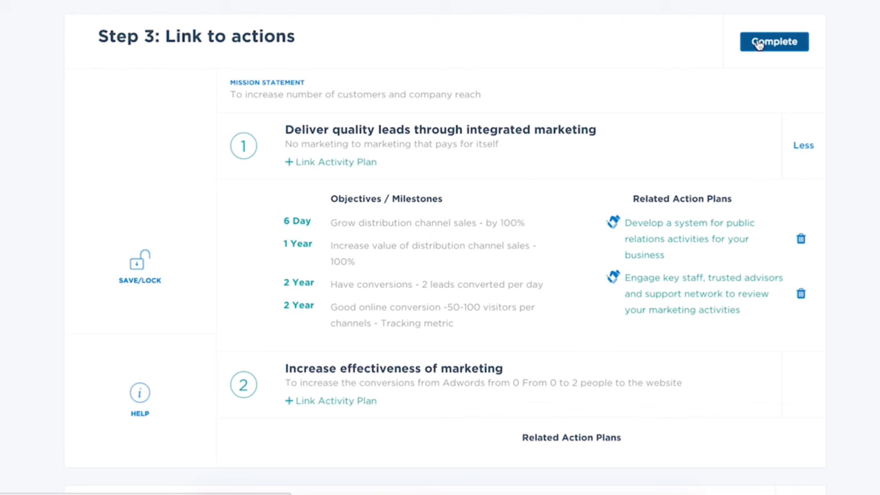
# - Complete the Marketing Plan 2016 and review the first goal's objectives and related action plans in the plan view
pyautogui.click(779, 48)
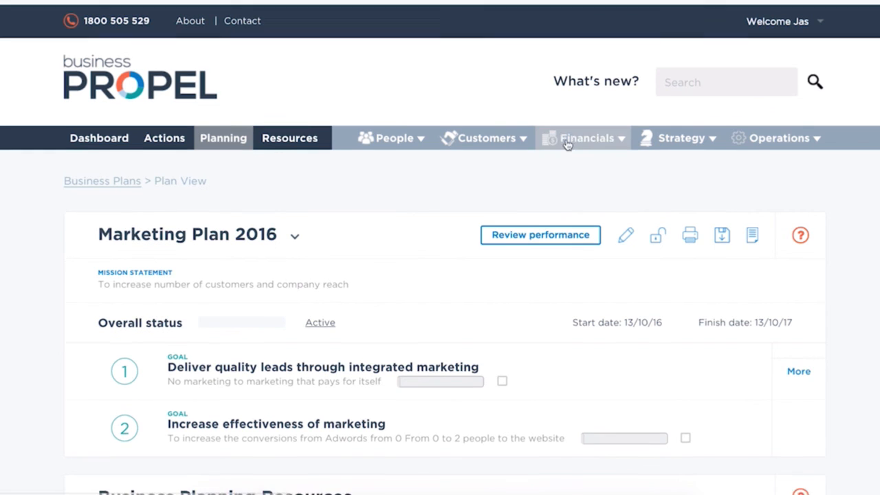
pyautogui.scroll(-2, 566, 145)
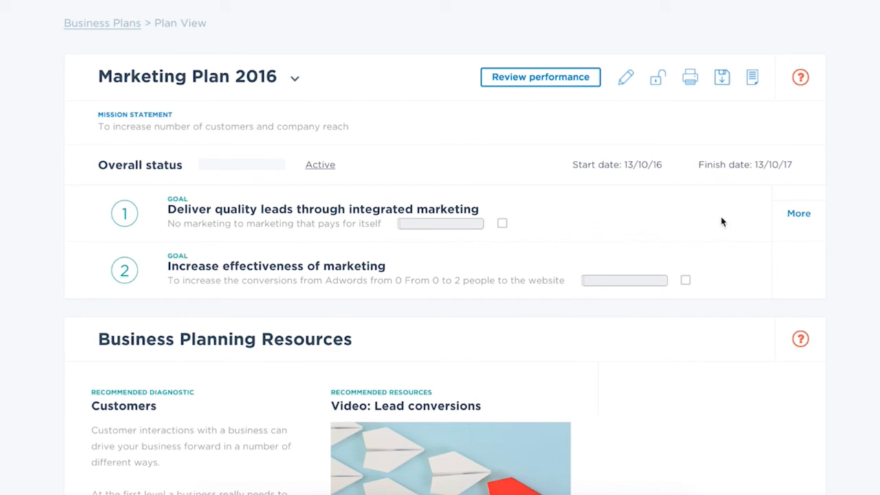
pyautogui.click(800, 220)
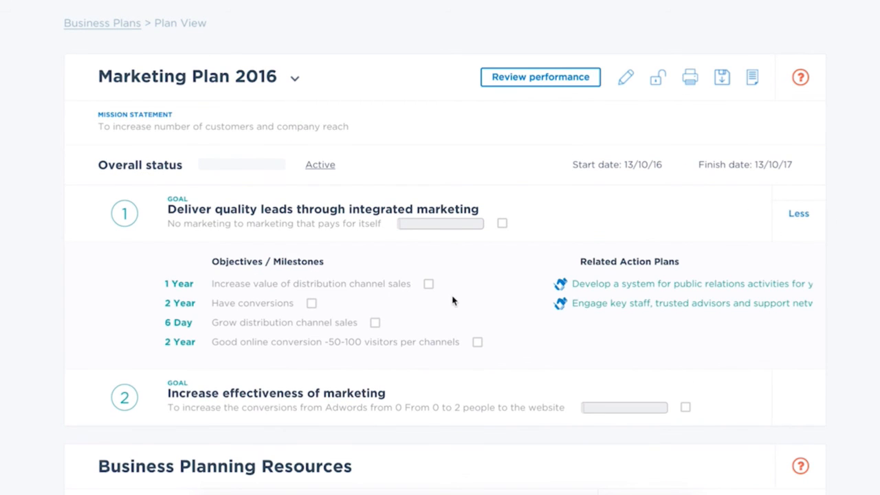
pyautogui.scroll(1, 452, 299)
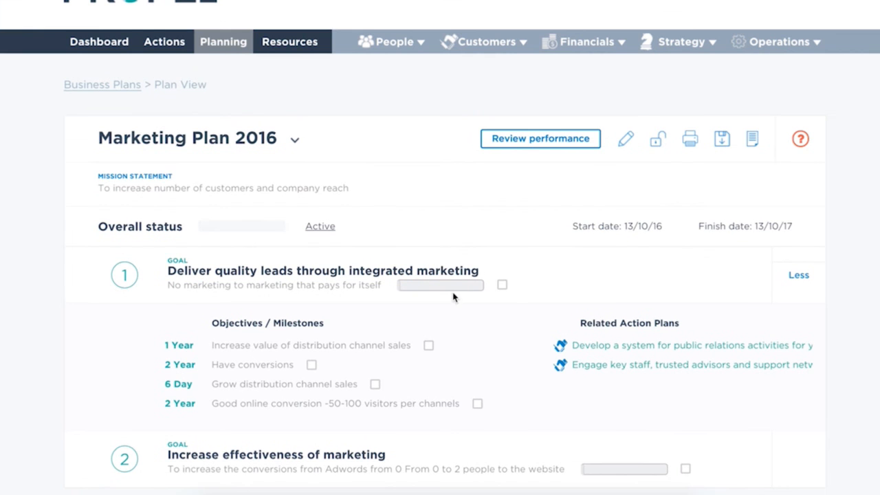
pyautogui.scroll(-1, 462, 289)
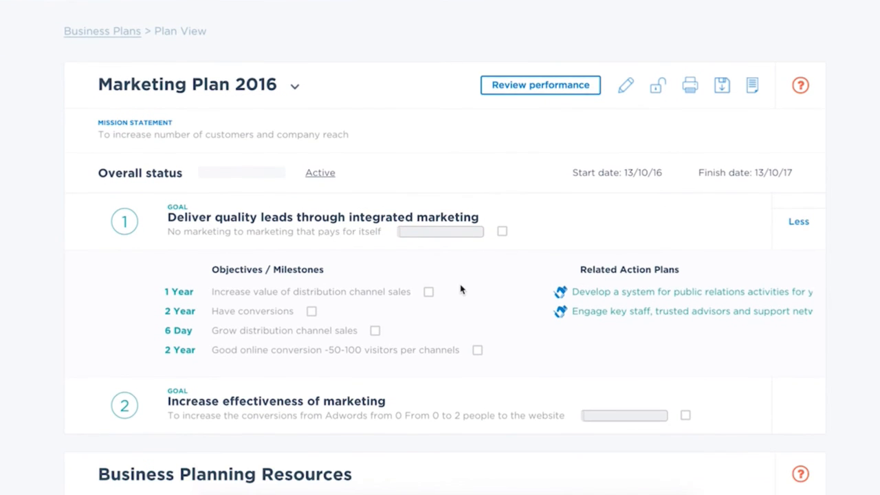
pyautogui.scroll(-6, 462, 290)
pyautogui.scroll(7, 461, 289)
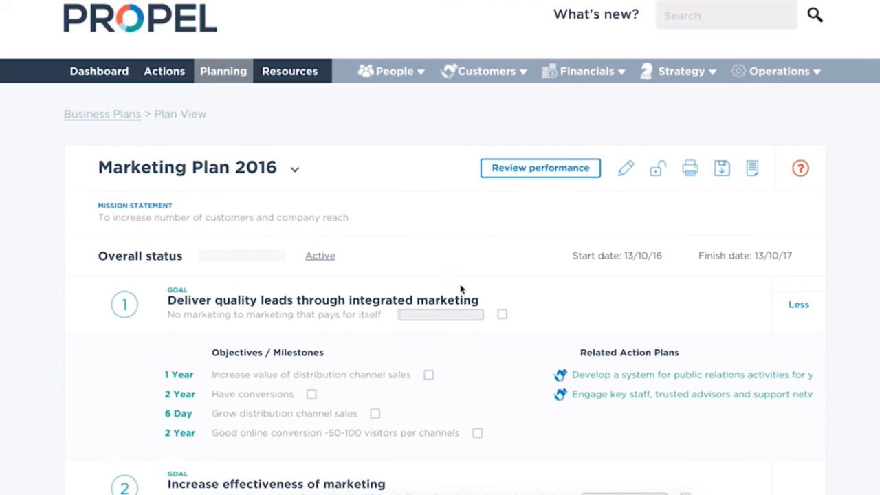
# - Return to the list of all business plans and expand the first goal of the Marketing Plan 2016 below it
pyautogui.click(109, 115)
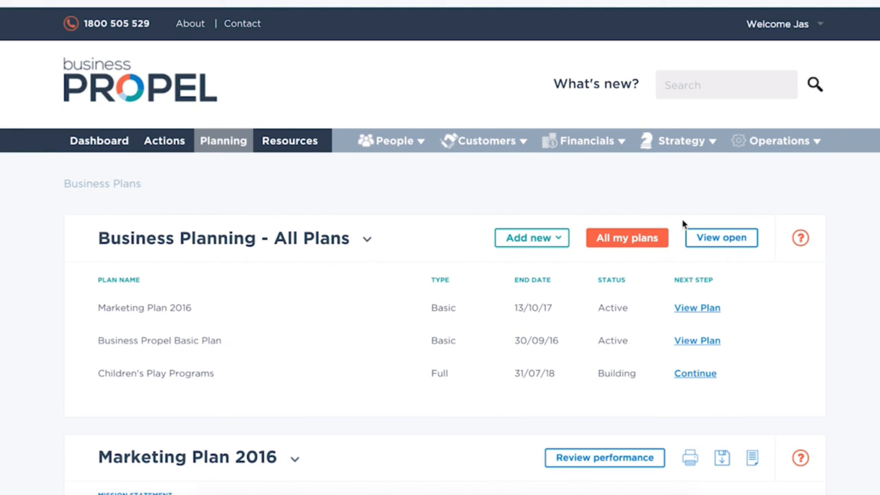
pyautogui.scroll(-2, 682, 302)
pyautogui.scroll(-4, 688, 289)
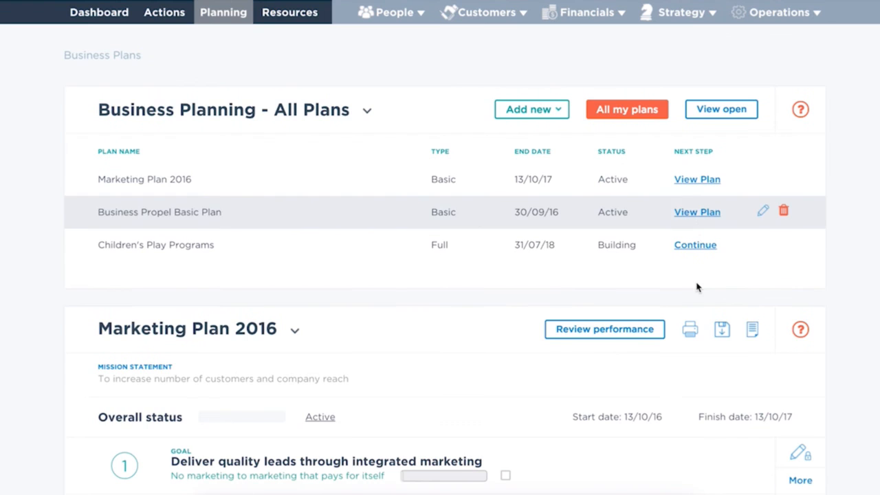
pyautogui.click(802, 276)
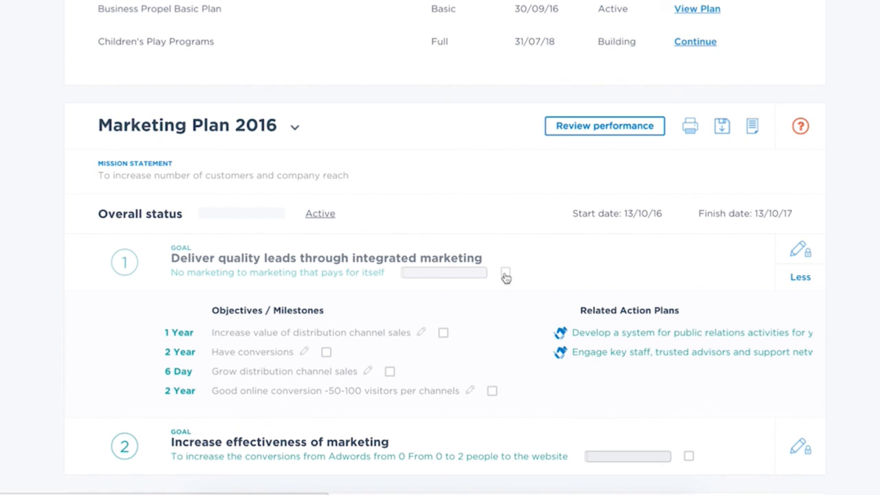
pyautogui.scroll(-2, 501, 334)
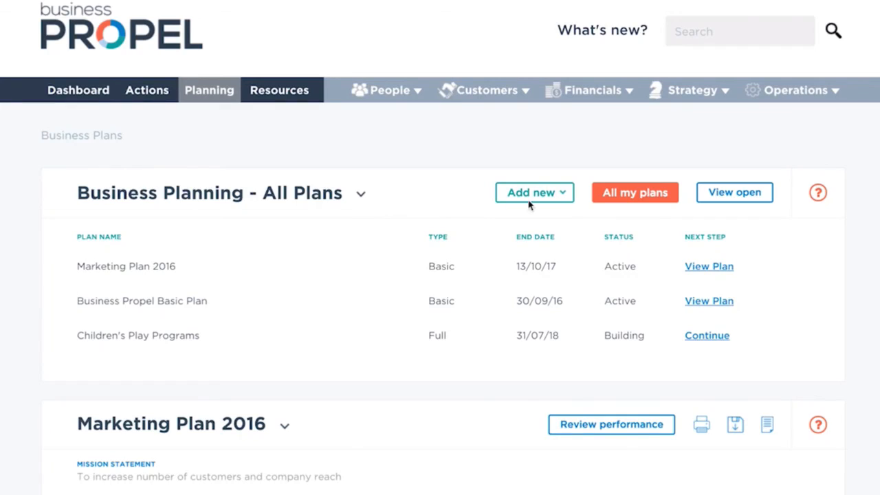
pyautogui.click(552, 197)
# - Continue the Children's Play Programs plan, check its progress overview and start the section describing the business
pyautogui.click(695, 340)
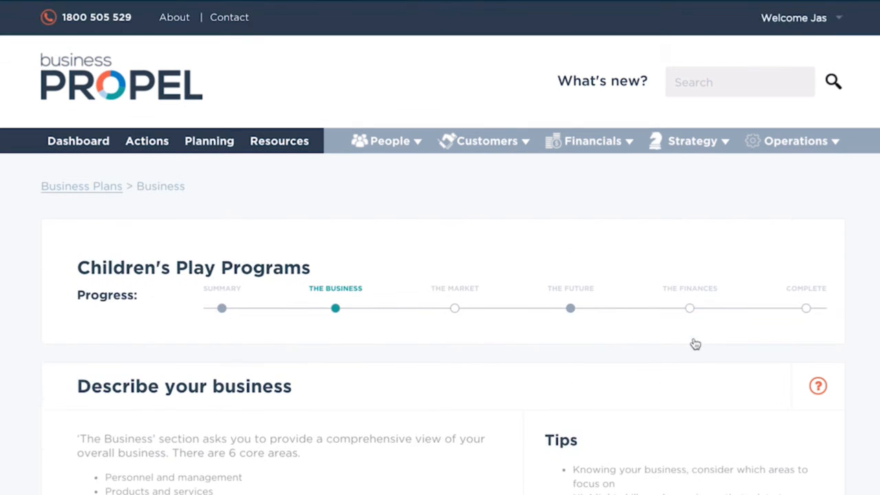
pyautogui.scroll(-4, 385, 278)
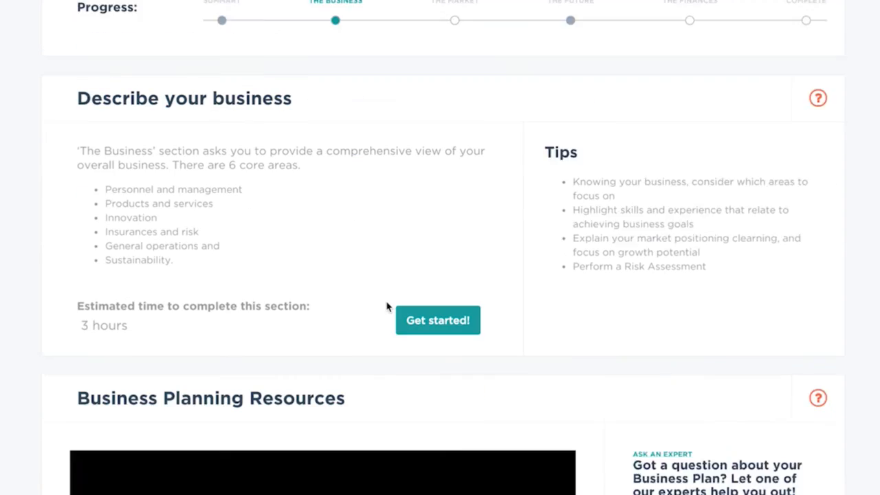
pyautogui.scroll(1, 387, 305)
pyautogui.scroll(3, 387, 307)
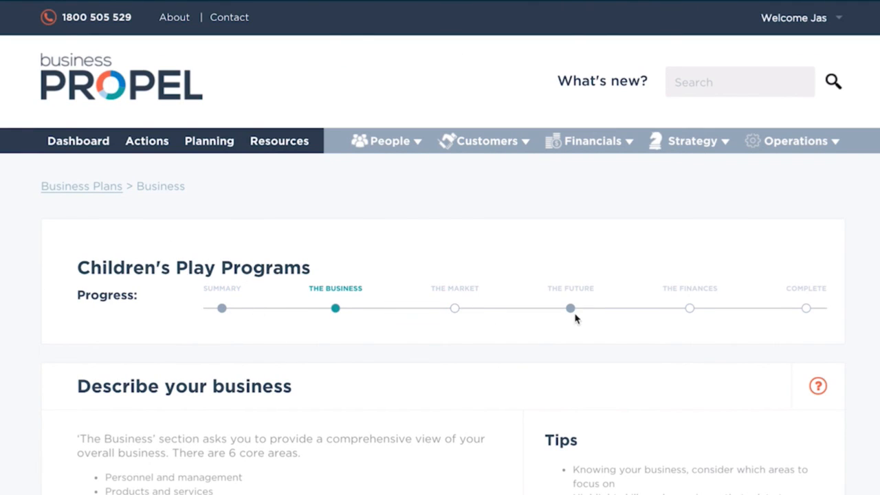
pyautogui.scroll(-5, 581, 319)
pyautogui.click(436, 148)
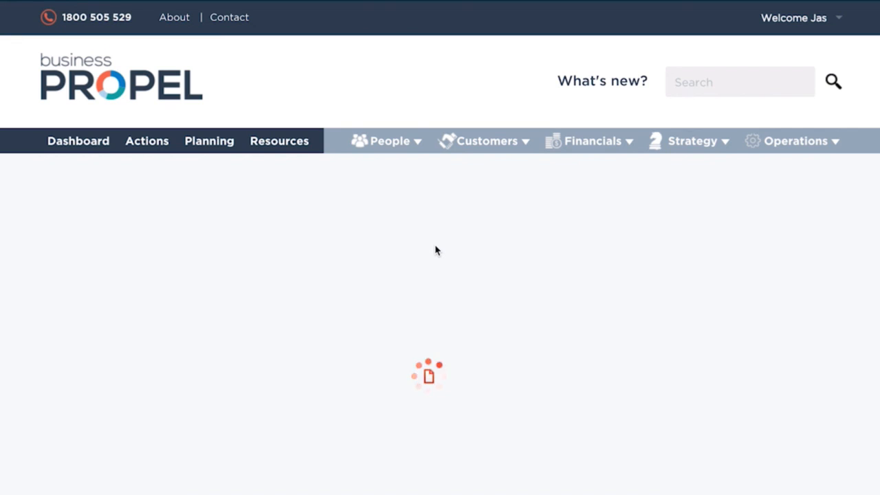
pyautogui.scroll(-3, 435, 253)
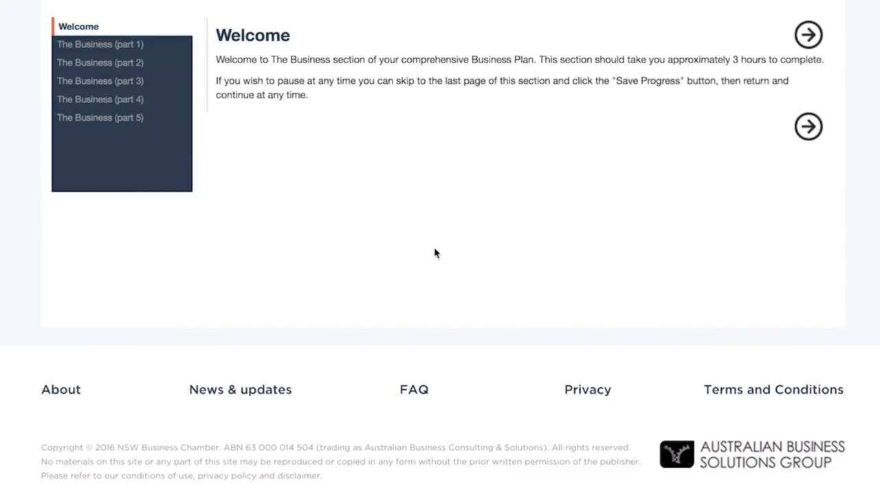
# - Open The Business (part 1) and look through its business and registration detail questions
pyautogui.click(127, 45)
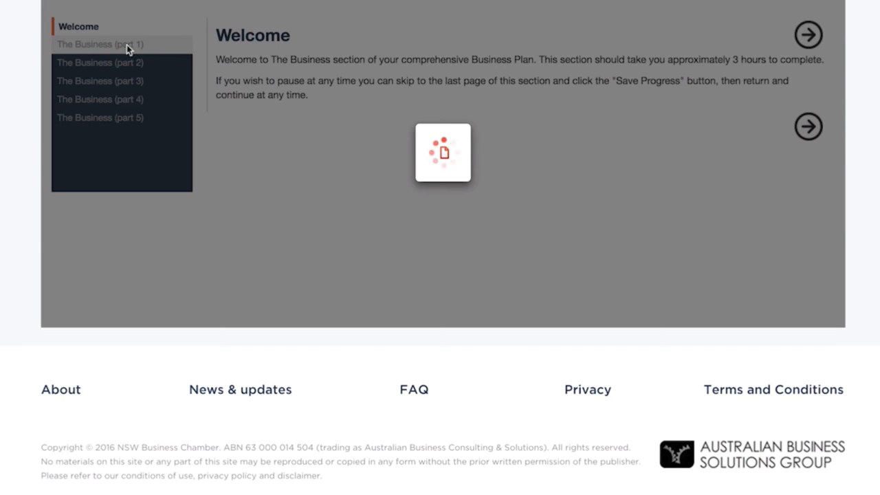
pyautogui.scroll(-10, 310, 177)
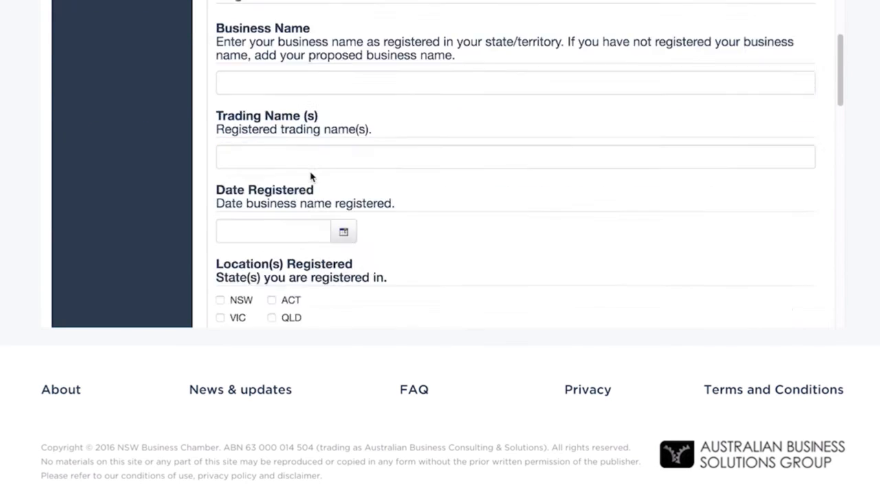
pyautogui.scroll(-3, 311, 174)
pyautogui.scroll(15, 310, 177)
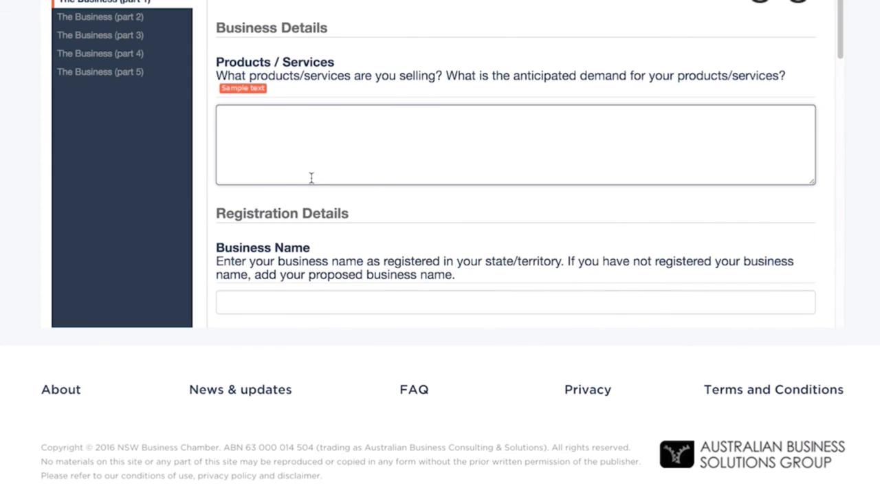
# - Open The Business (part 2), look through its questions and add an empty row to the Current Staff table
pyautogui.click(110, 17)
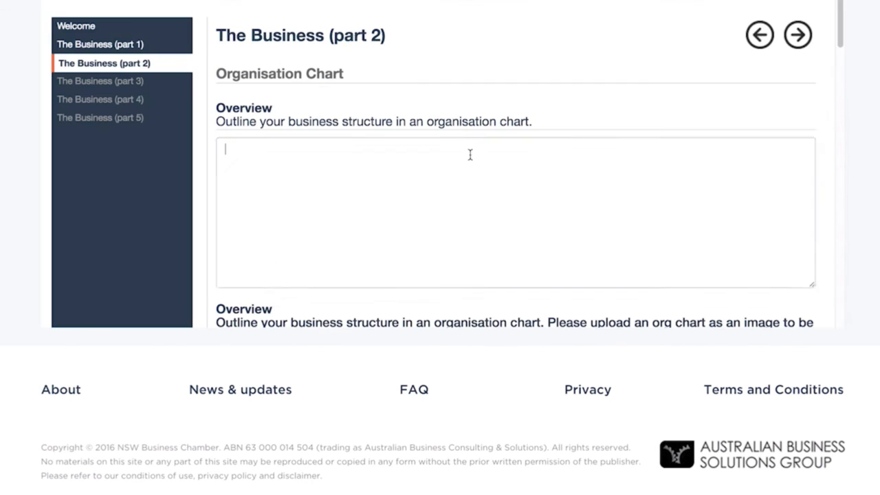
pyautogui.scroll(-20, 468, 165)
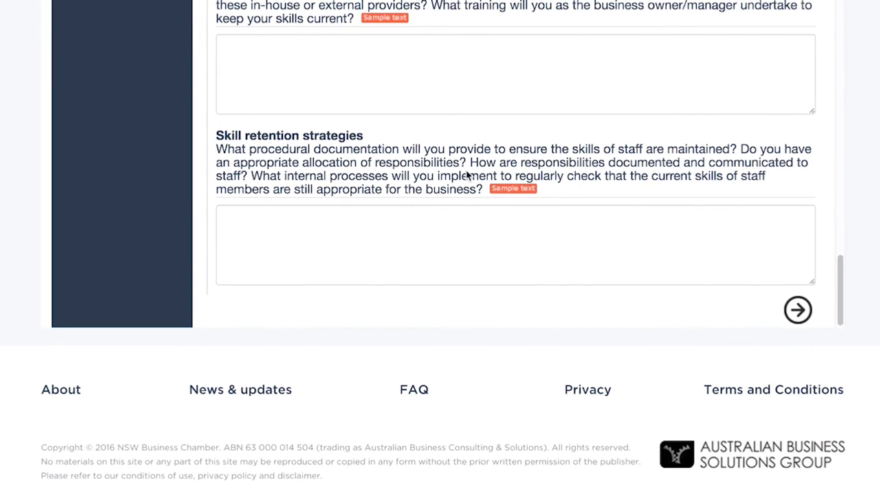
pyautogui.scroll(5, 468, 176)
pyautogui.scroll(3, 530, 222)
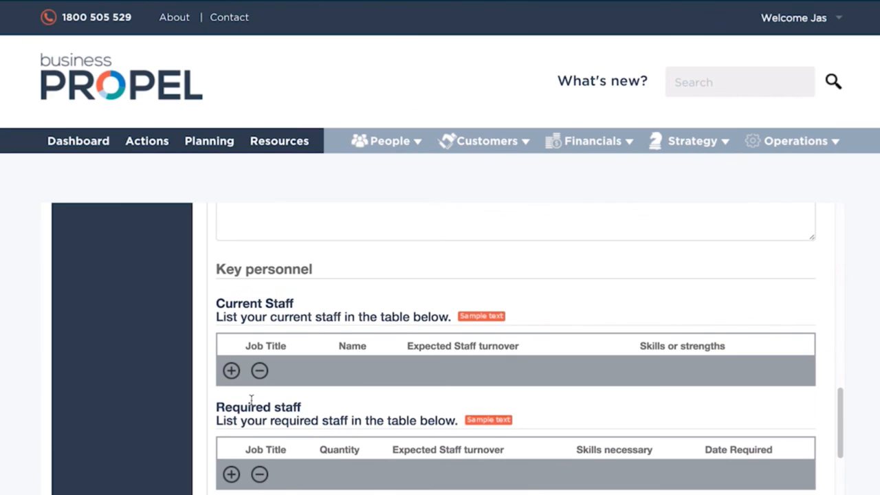
pyautogui.click(231, 371)
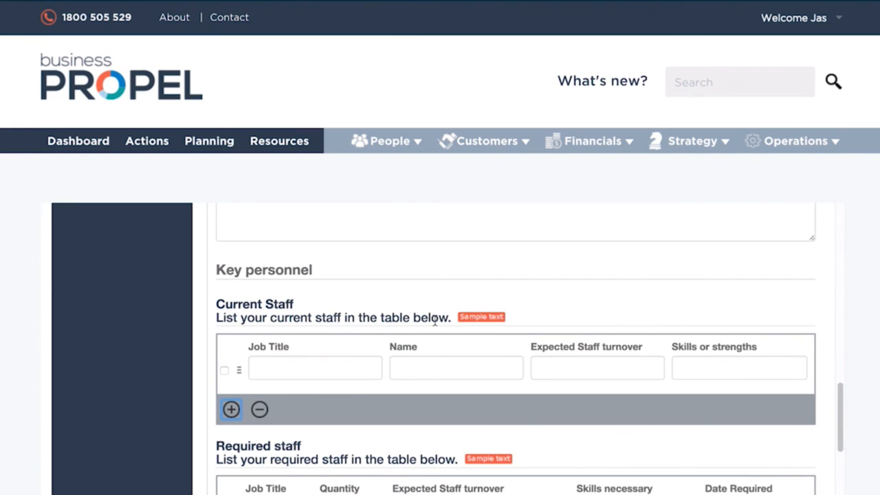
pyautogui.scroll(10, 435, 320)
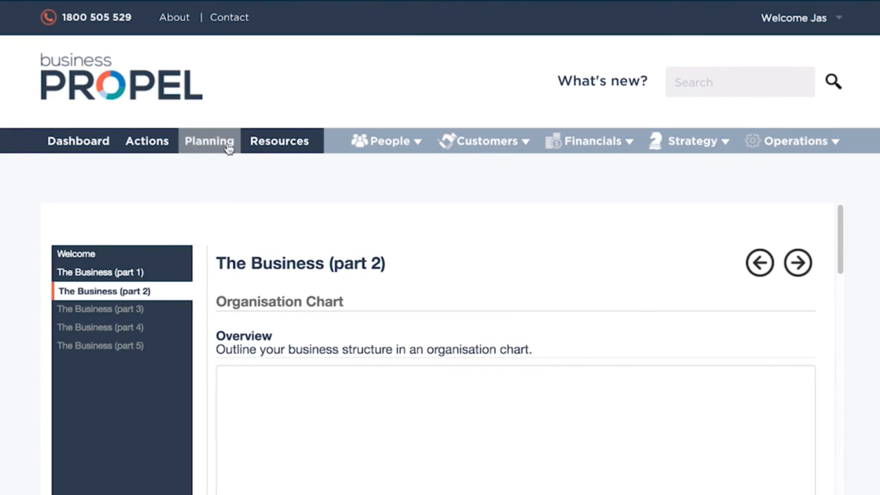